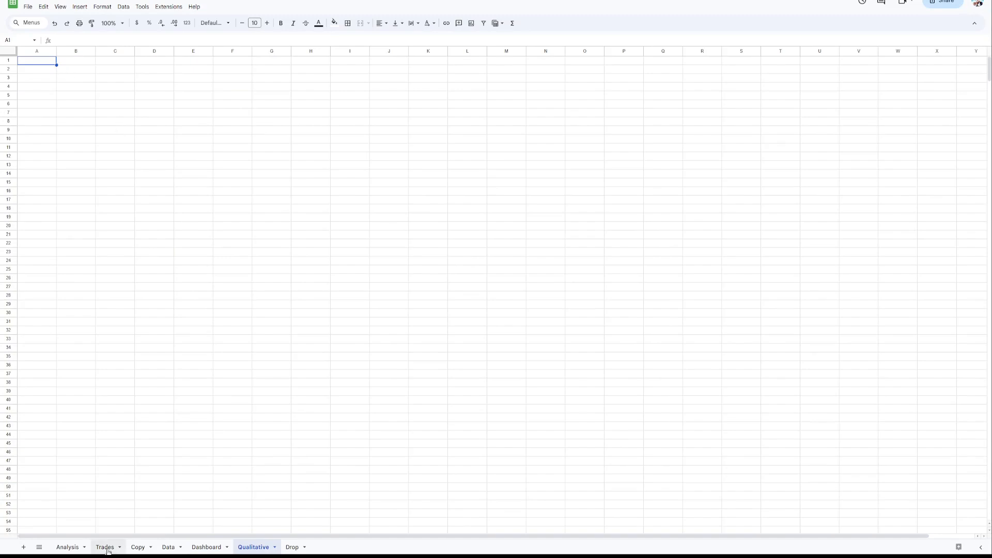
On the Qualitative sheet, enter "Market Analysis and Profits" in A1 and fit column A to the text
left_click(169, 546)
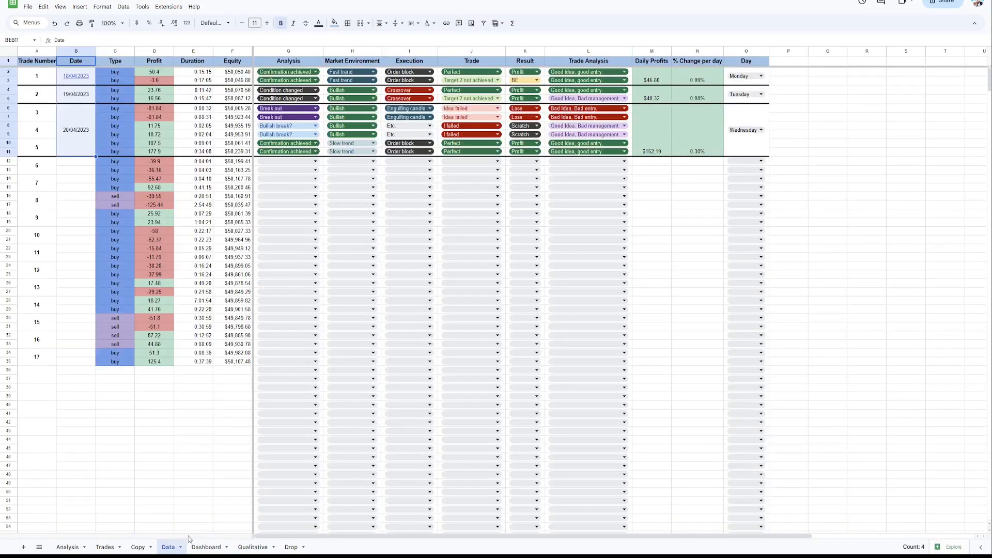
left_click(202, 549)
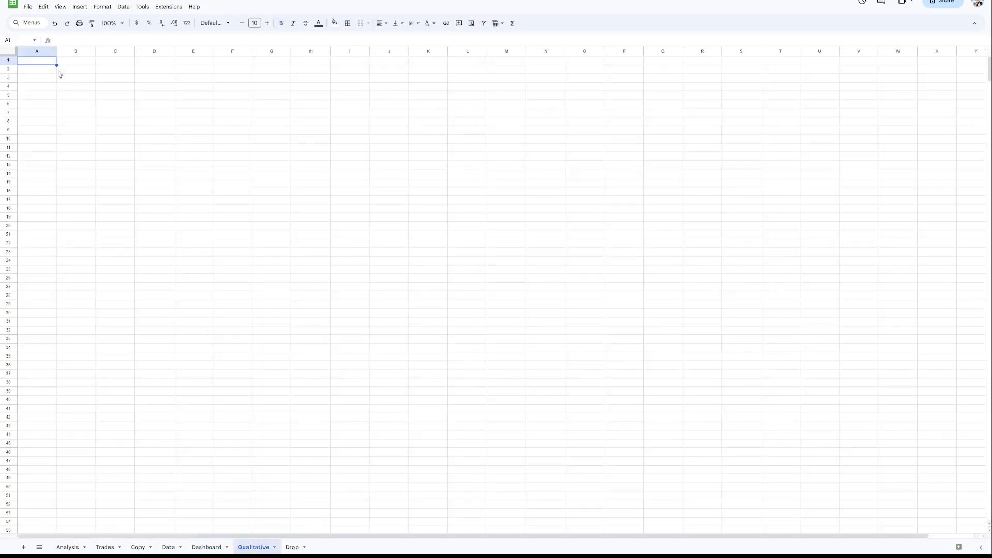
double_click(47, 61)
type("Market Analysis and Pro")
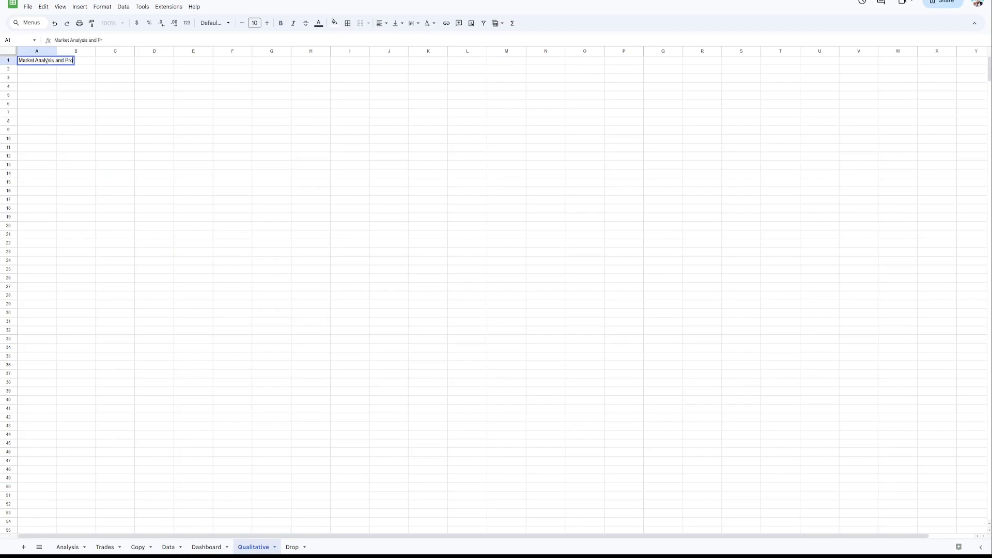
type("fits")
key("Return")
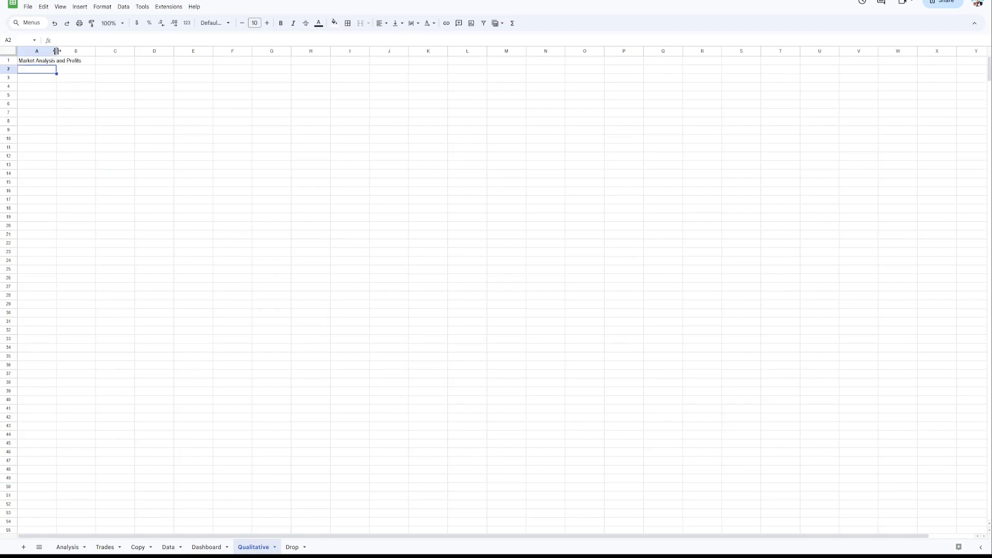
double_click(56, 51)
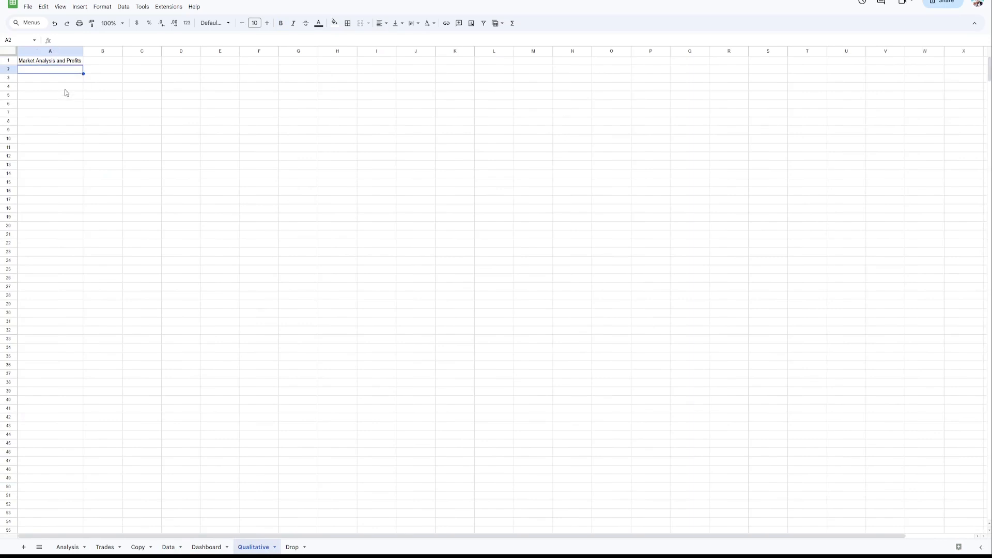
Enter a SUMIFS formula in B1 summing Data!D2:D, with criterion "<-1" on Data!D2:D and an empty text criterion on Data!I2:I
left_click(103, 62)
type("=")
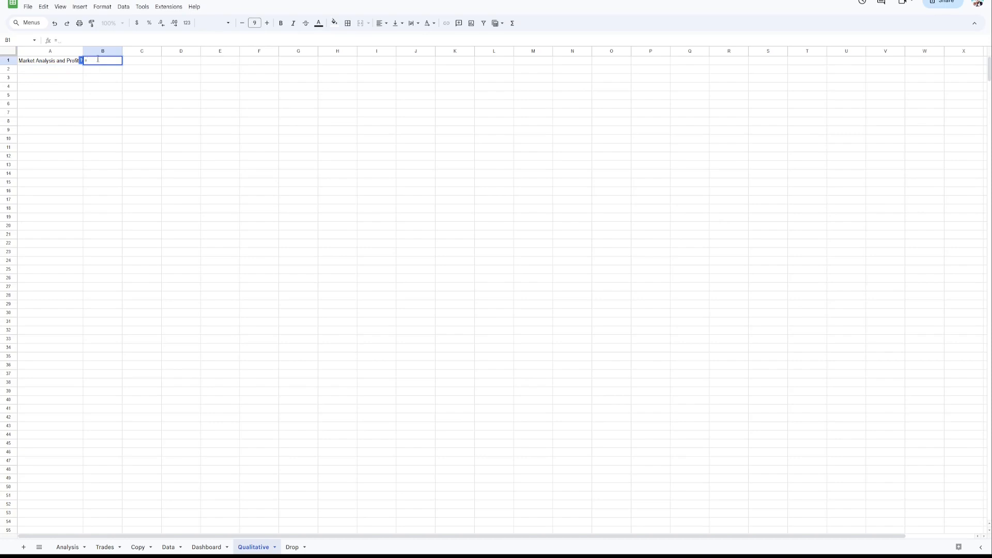
type("=SUMIFS(Data!D2:D,Data!D2:D,\"<-3\",Data!I2:I, \"Imbalanced\")")
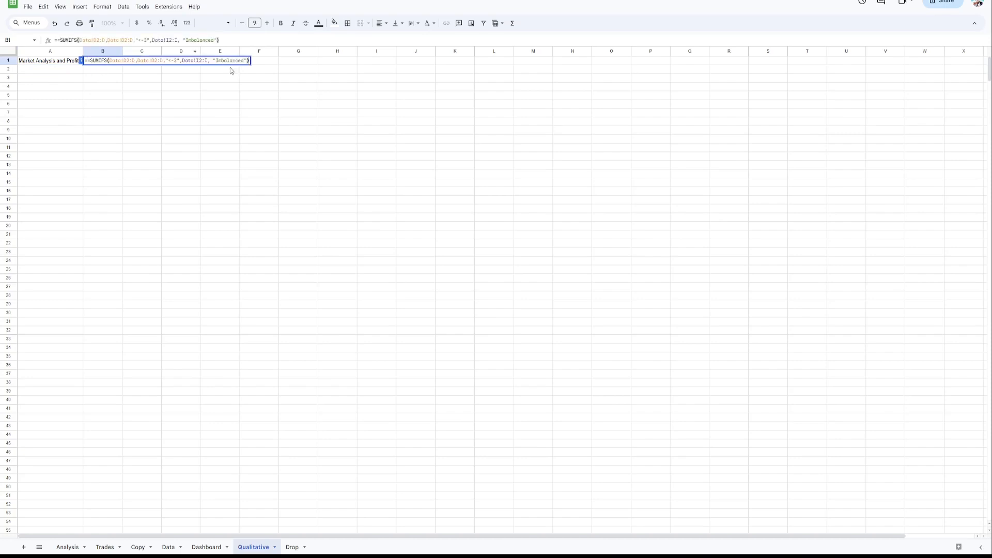
left_click_drag(219, 61, 247, 61)
key("BackSpace")
key("BackSpace")
type("1")
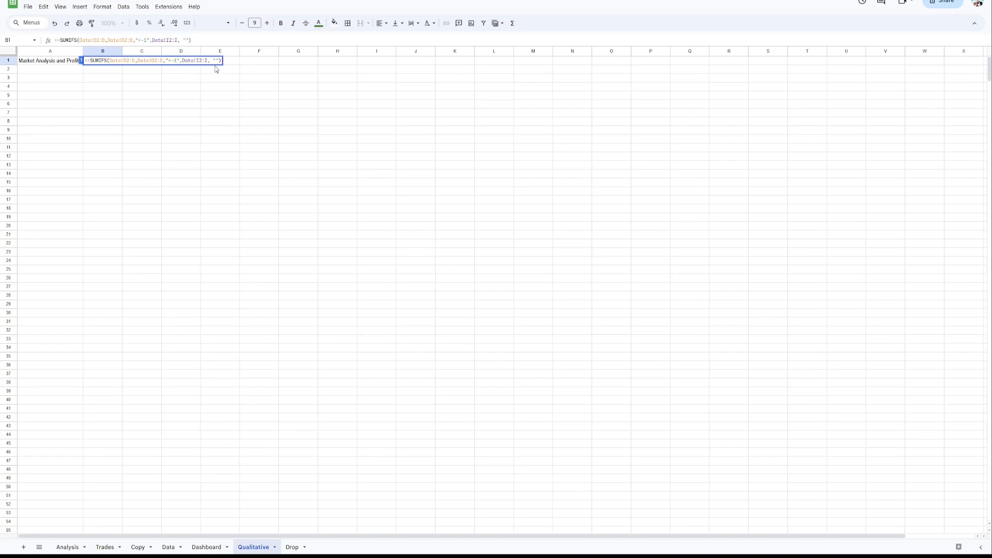
Copy "Confirmation achieved" from the Drop sheet's Analysis list into the empty criterion of the SUMIFS formula in Qualitative B1
left_click(168, 548)
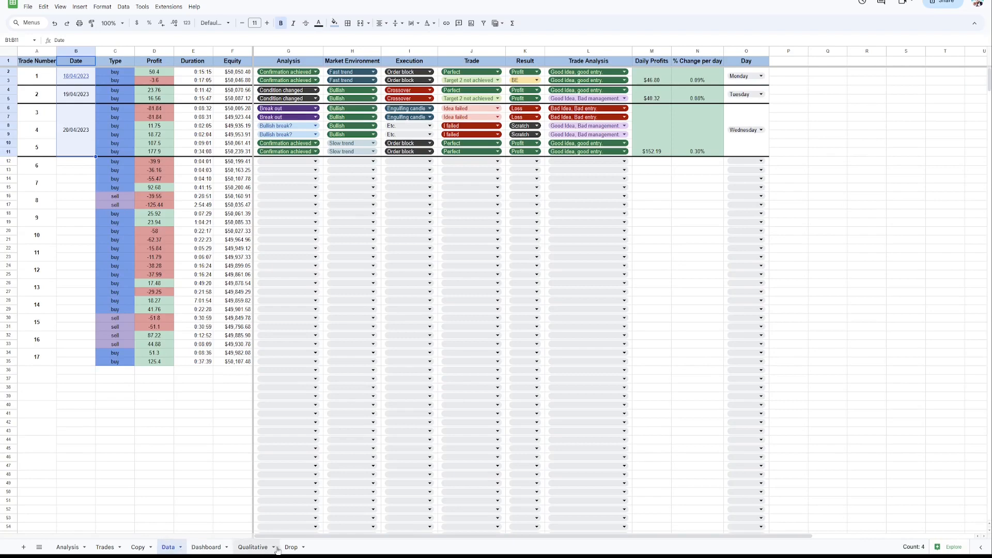
left_click(253, 548)
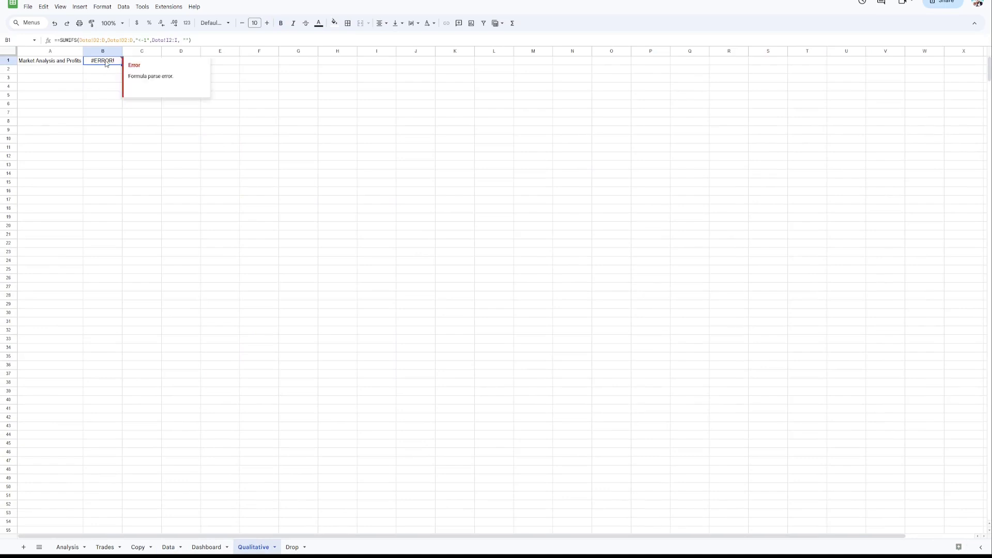
double_click(106, 63)
left_click(291, 547)
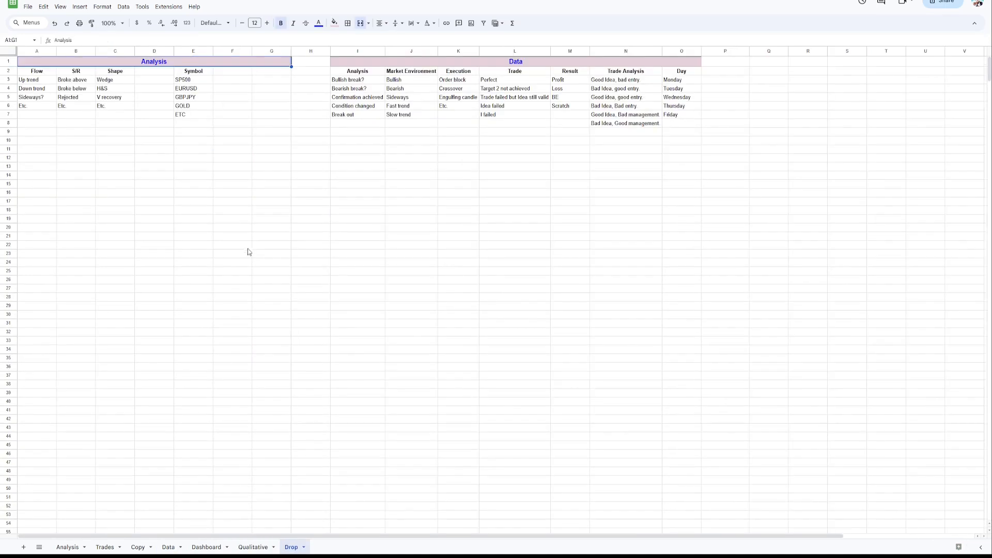
left_click(379, 98)
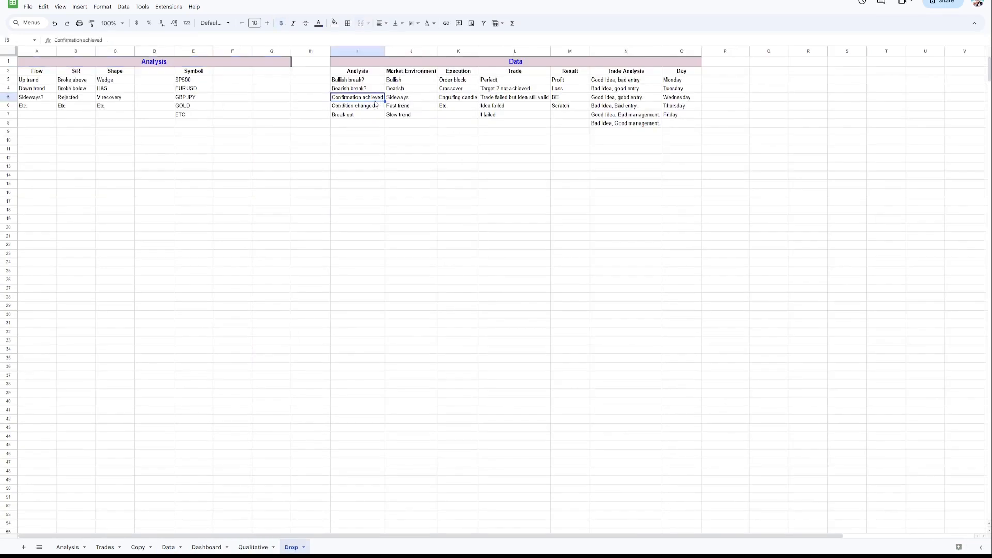
left_click_drag(105, 40, 49, 40)
key("ctrl+c")
left_click(263, 546)
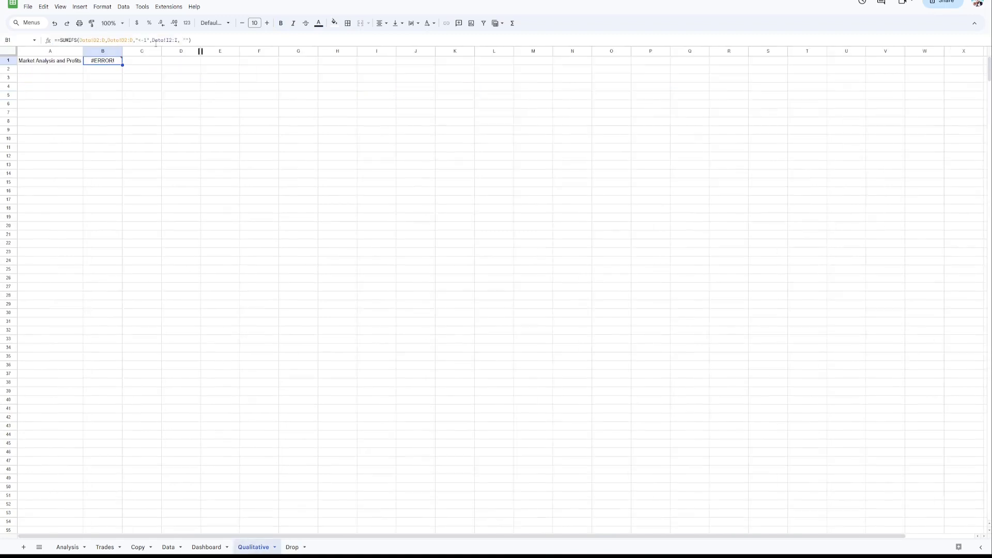
left_click(187, 40)
key("ctrl+v")
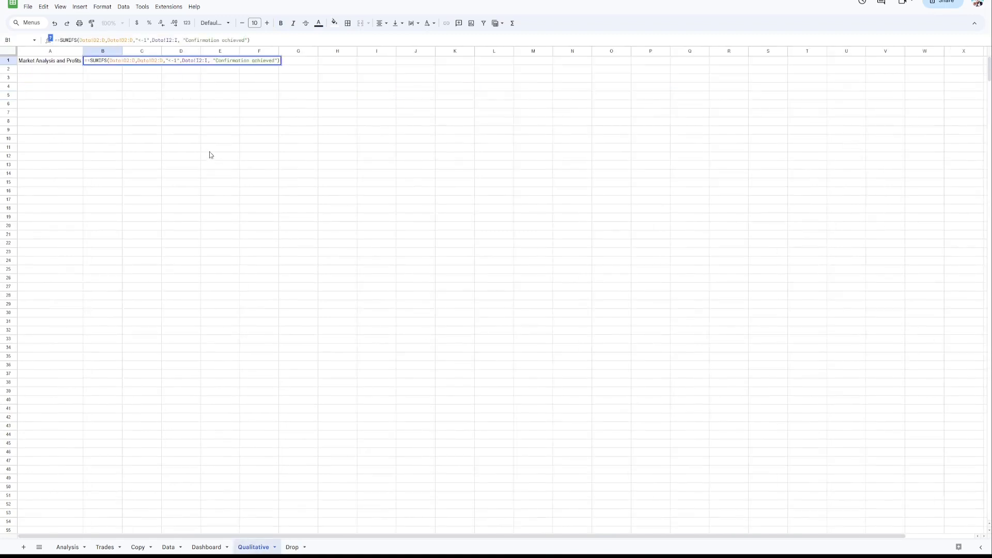
Shorten the A1 title to "Analysis and Profits" and correct the B1 formula to use Data!G2:G with a single equals sign
key("Return")
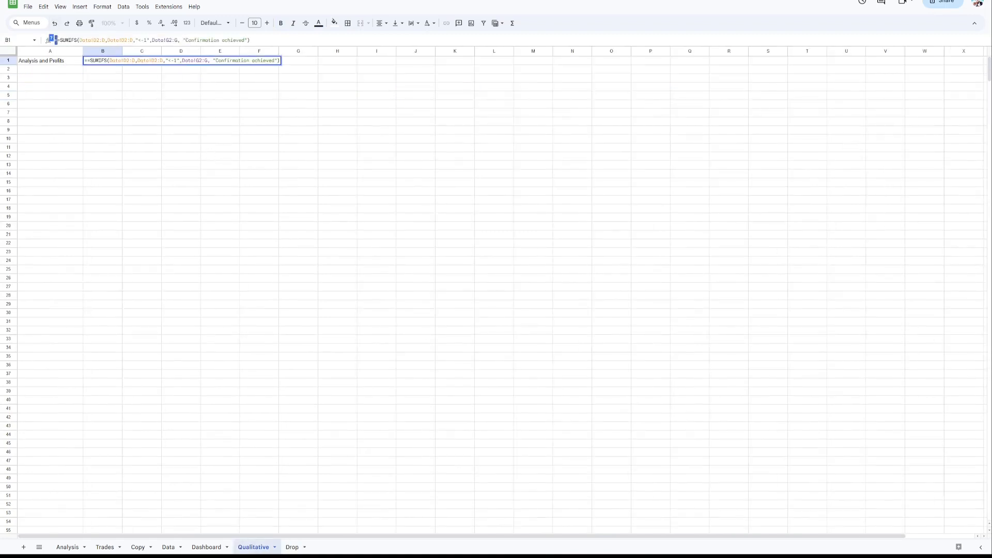
key("BackSpace")
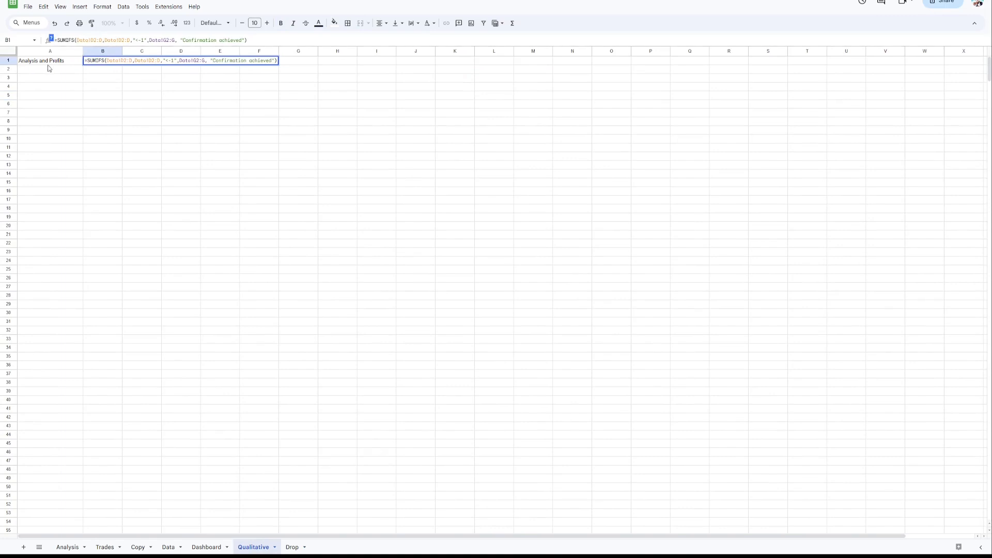
key("Return")
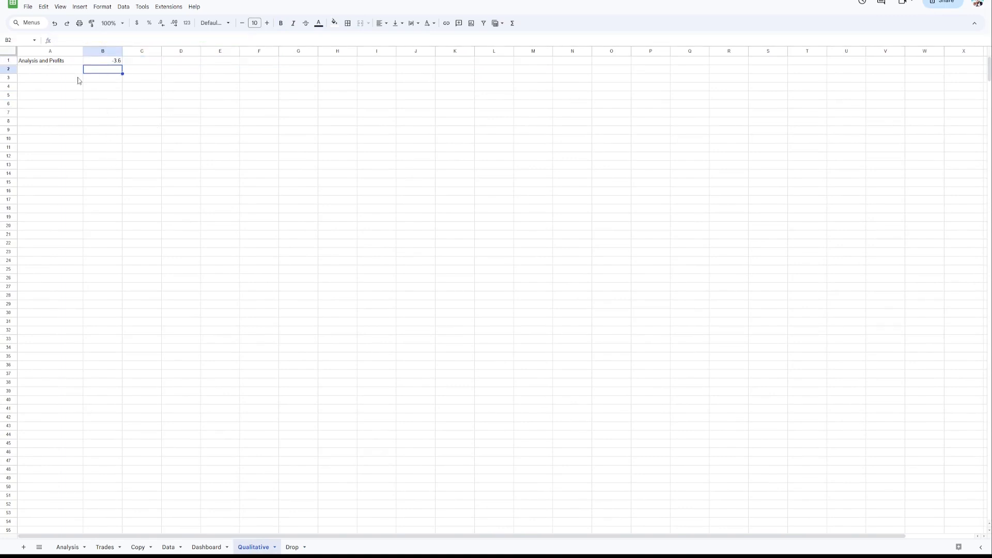
Move the SUMIFS formula from B1 to B2 and label A2 "Confirmation achieved"
left_click(93, 62)
key("ctrl+c")
left_click(134, 61)
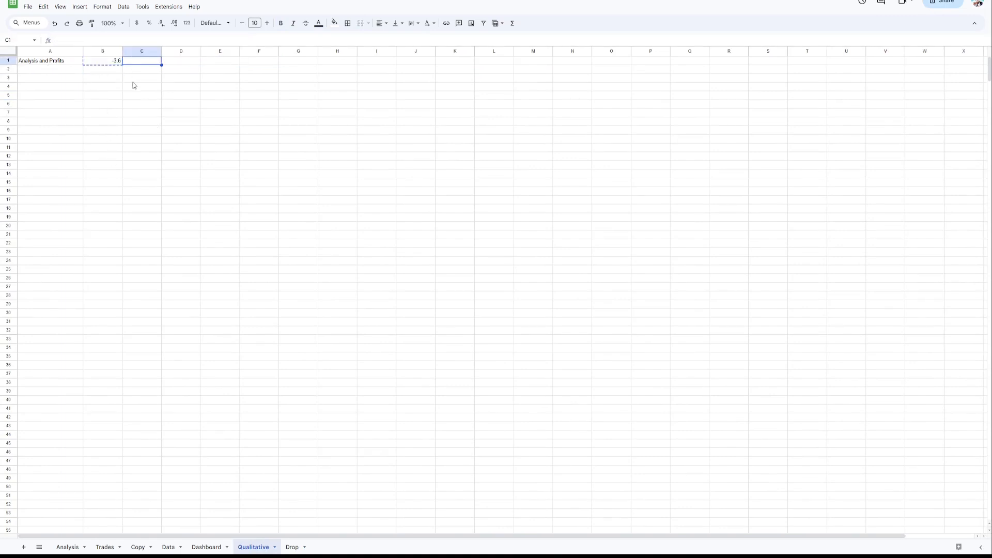
left_click(114, 72)
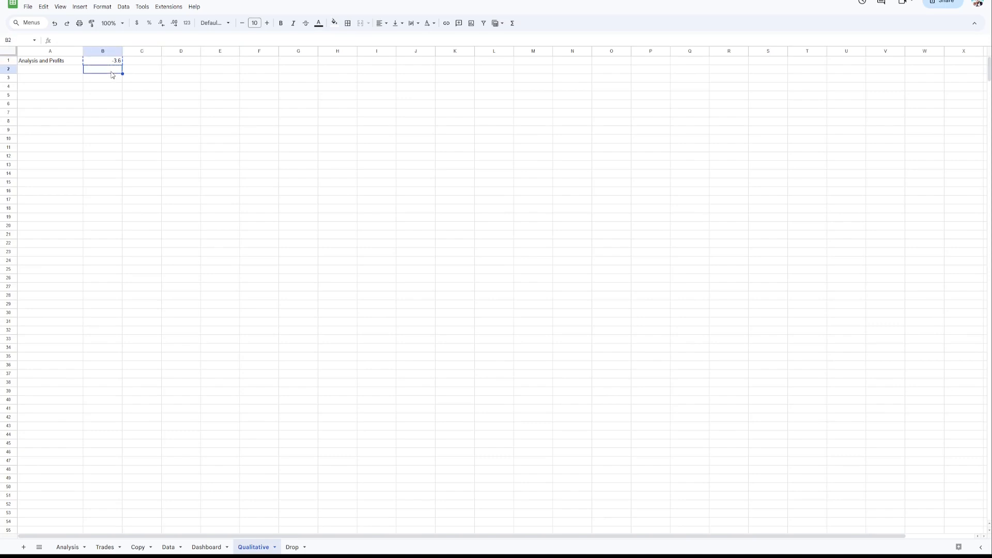
key("ctrl+v")
left_click(61, 71)
type("Confirm")
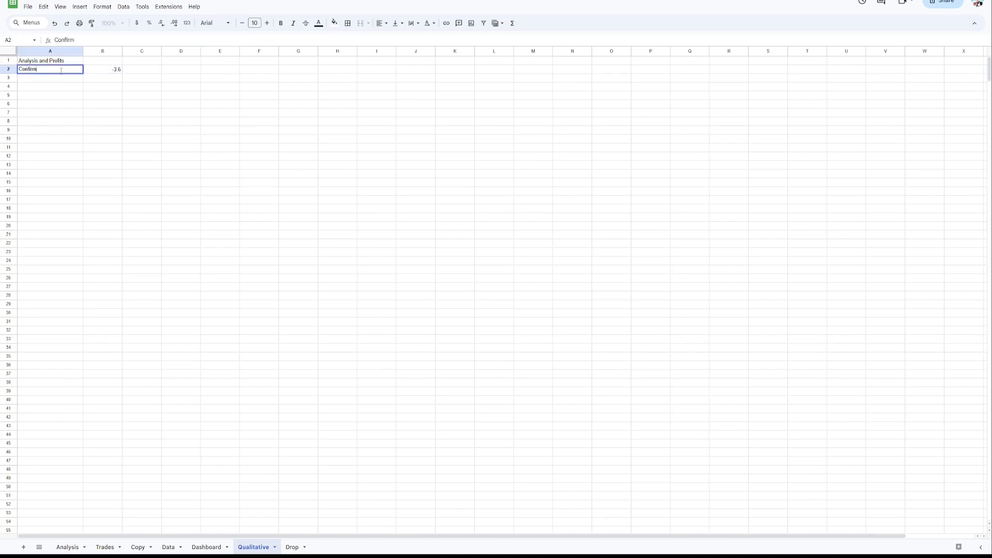
type("ation achieved")
key("Return")
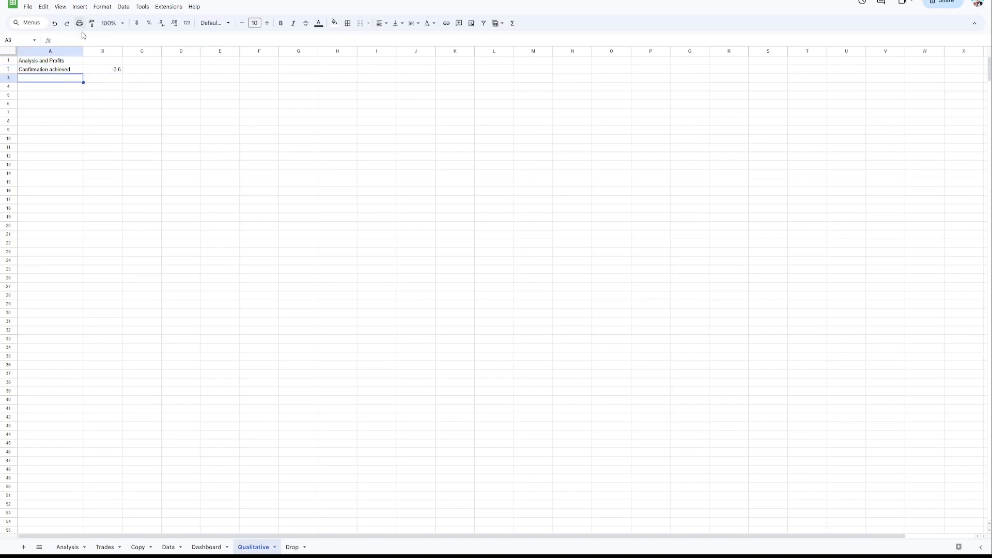
Apply the format of the Dashboard's Average Losses value to Qualitative B2 and unmerge the resulting B2:B3 cell
key("Up")
key("Right")
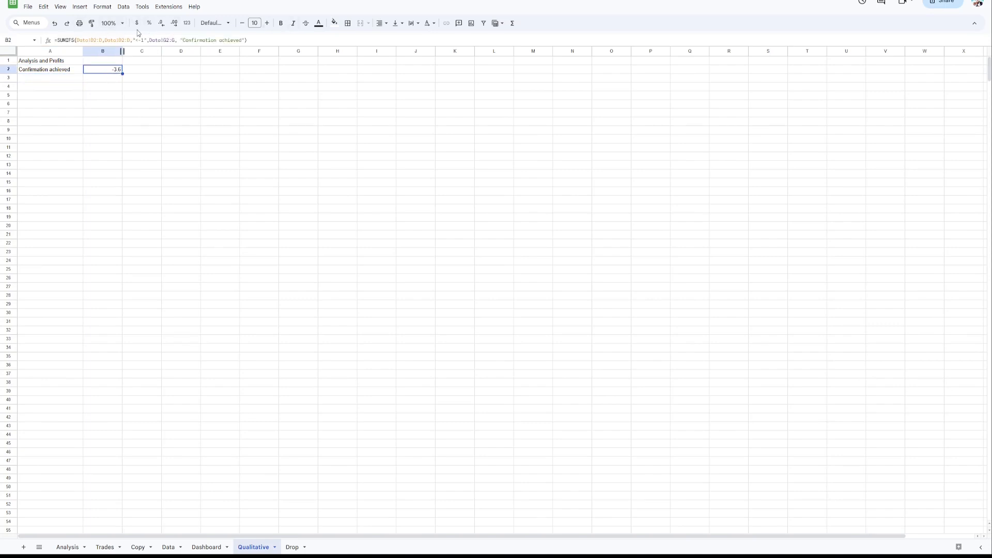
left_click(207, 547)
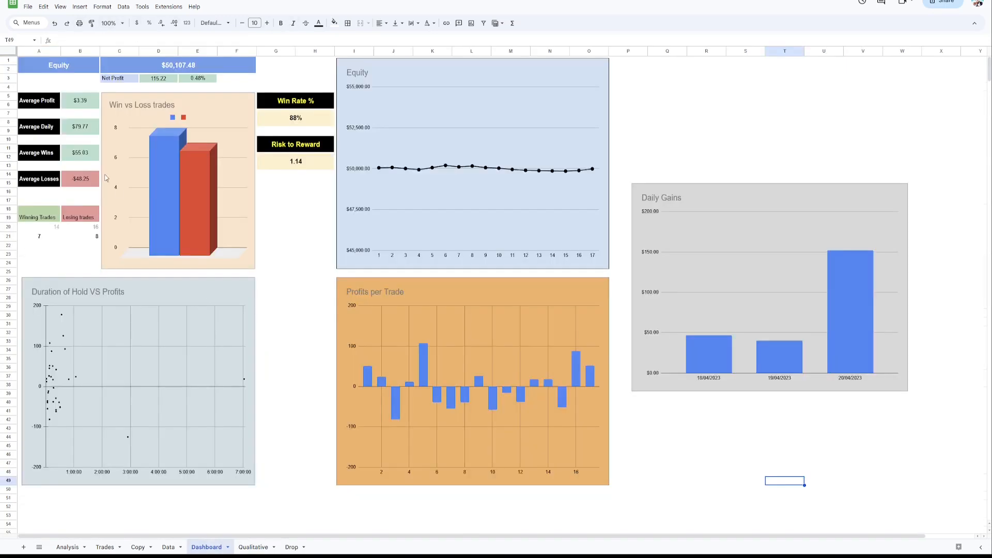
left_click(84, 155)
left_click(91, 23)
left_click(254, 547)
left_click(101, 72)
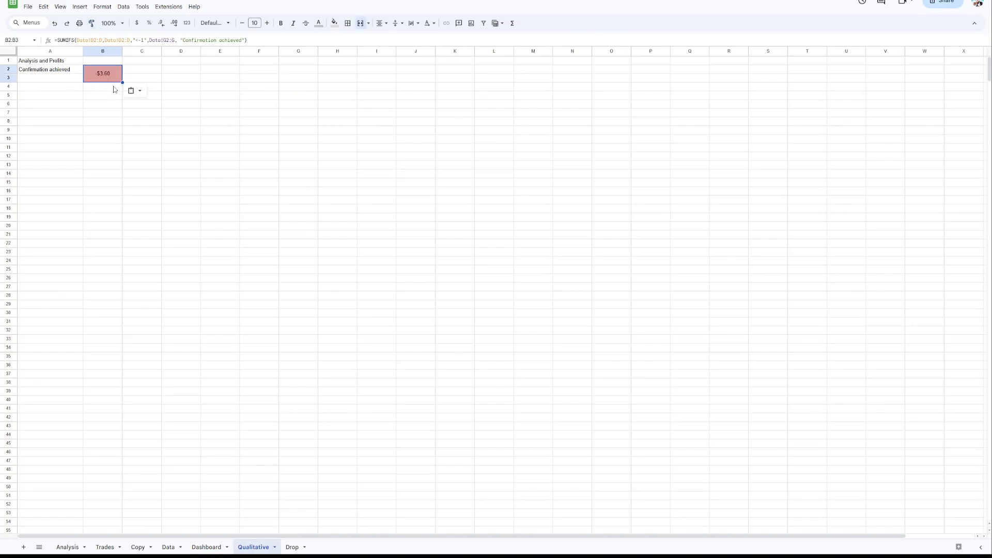
left_click(360, 23)
left_click(261, 201)
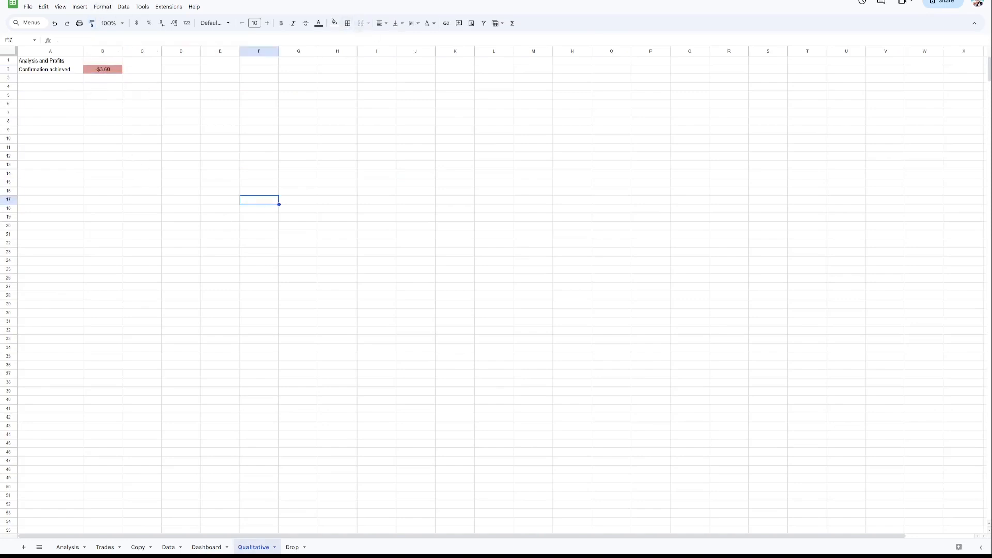
Format the A1 title with a light gray fill, bold text and centered alignment
left_click(50, 60)
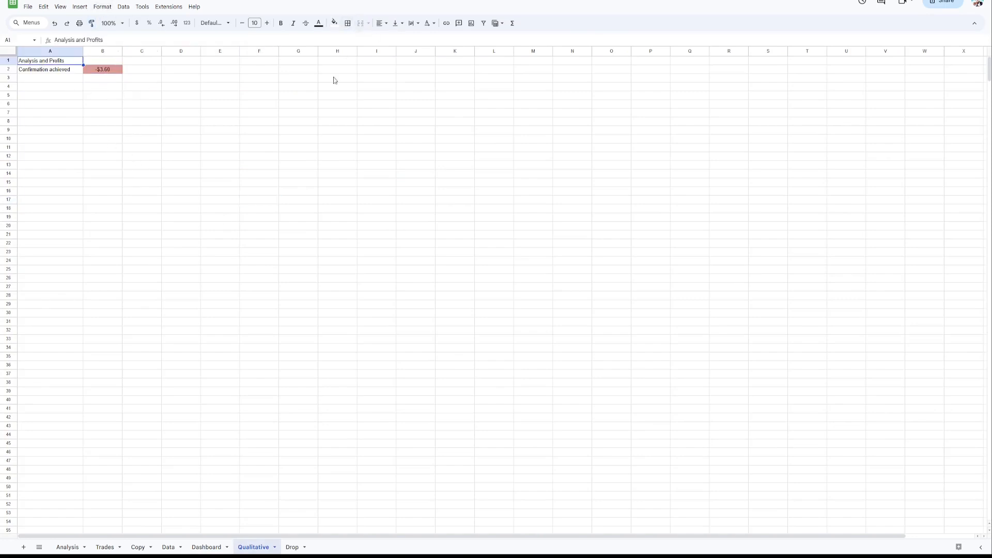
left_click(334, 23)
left_click(389, 52)
left_click(281, 23)
left_click(381, 23)
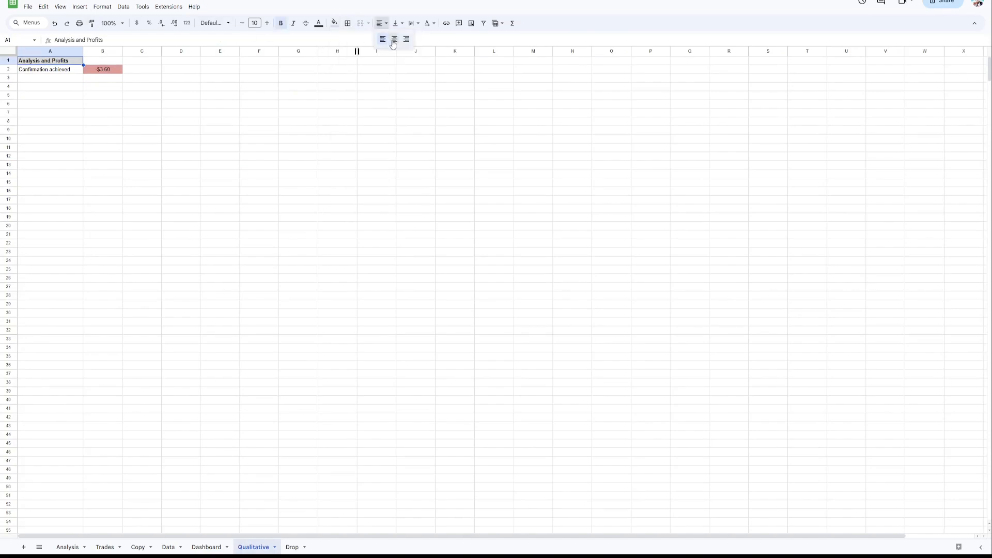
left_click(391, 38)
left_click(220, 174)
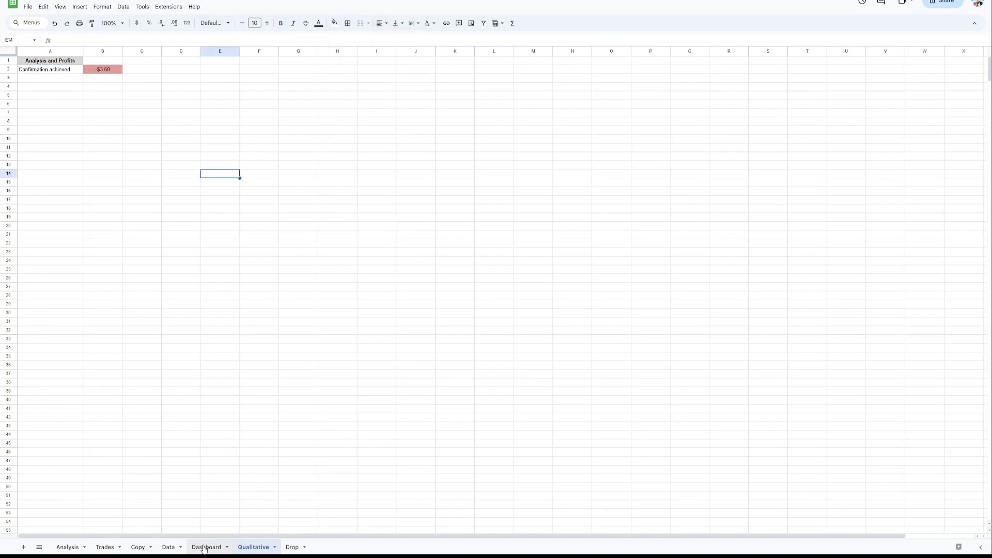
Check the Data sheet and enter the label "Conditions changed" in Qualitative A3
left_click(168, 547)
left_click(253, 547)
left_click(60, 81)
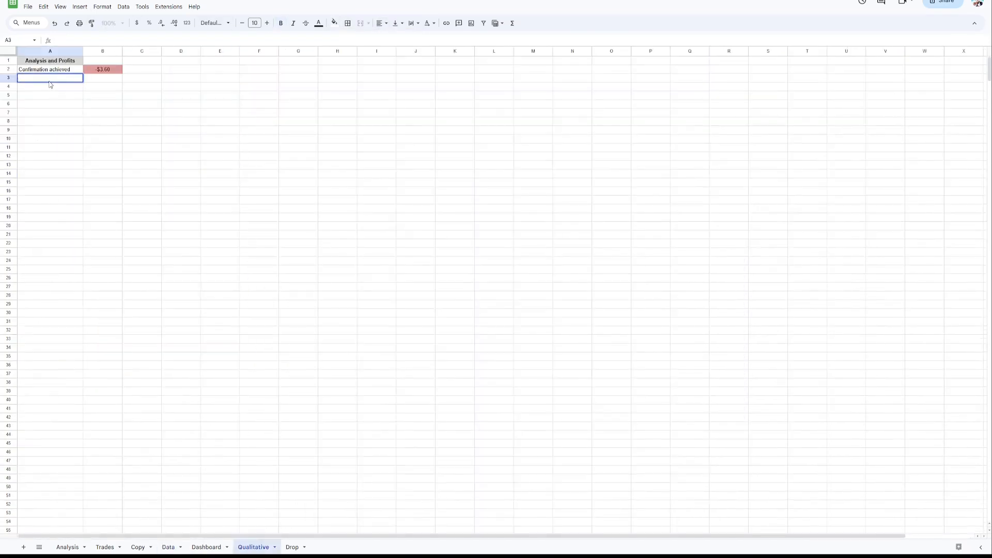
type("Conditions changed")
key("Return")
Copy the complete SUMIFS formula text from B2 into B3
left_click(97, 81)
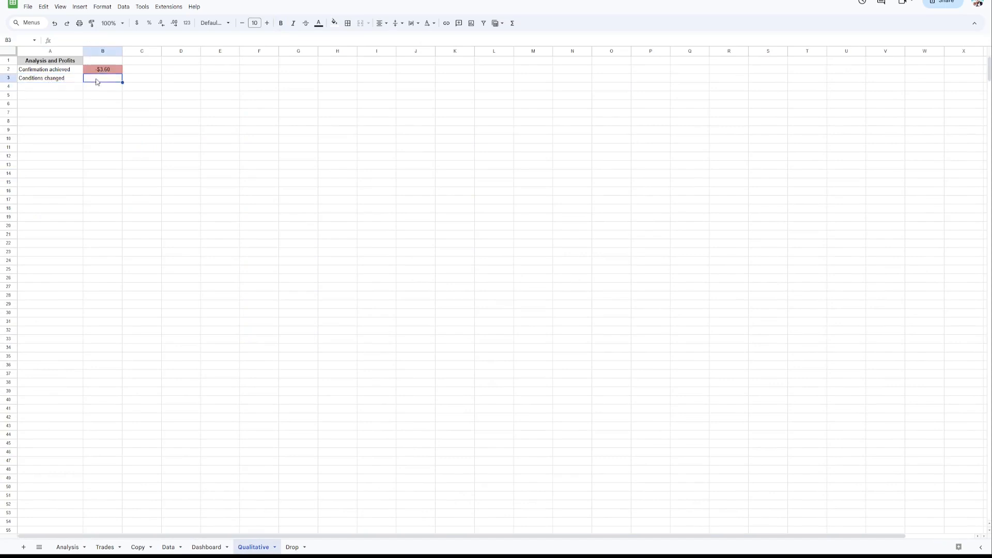
left_click(100, 72)
left_click_drag(248, 40, 74, 41)
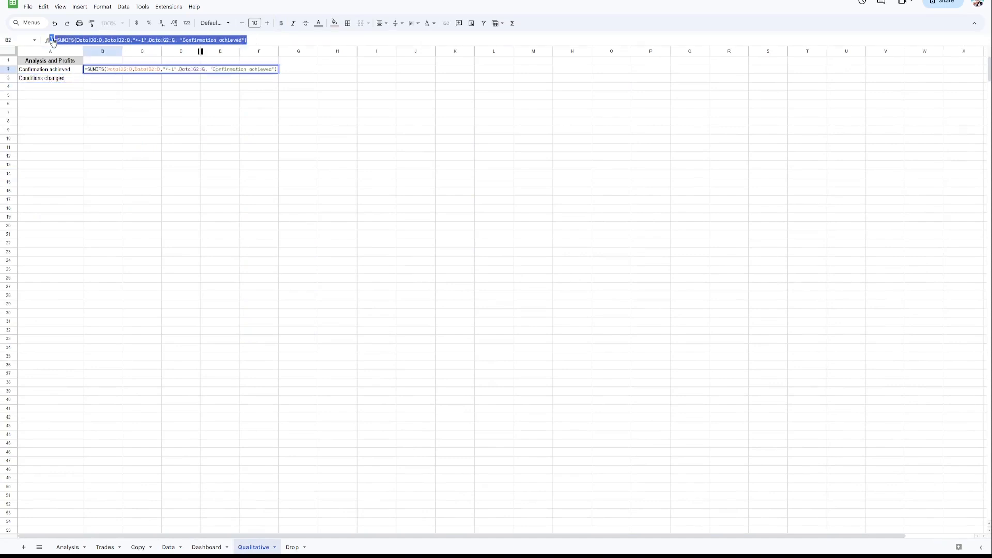
key("Return")
key("ctrl+v")
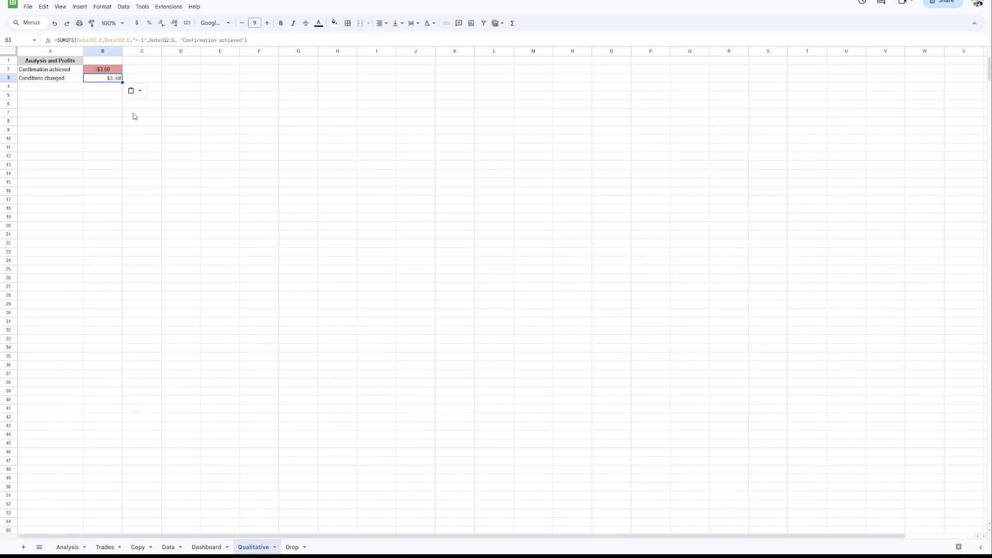
Replace the text criterion in the B3 formula with "Condition changed", copied from the Drop sheet's Analysis list
left_click(292, 547)
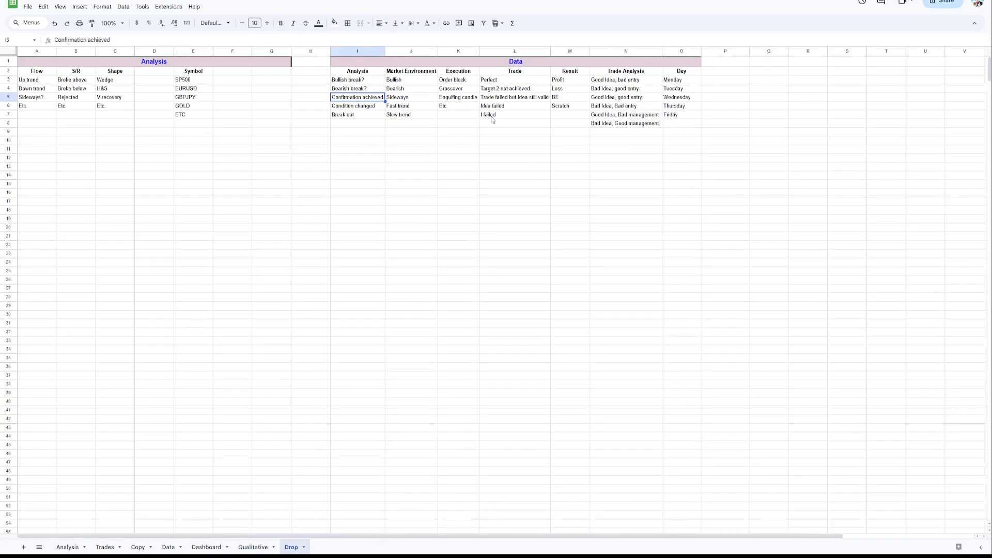
left_click(370, 107)
left_click_drag(102, 40, 43, 43)
key("ctrl+c")
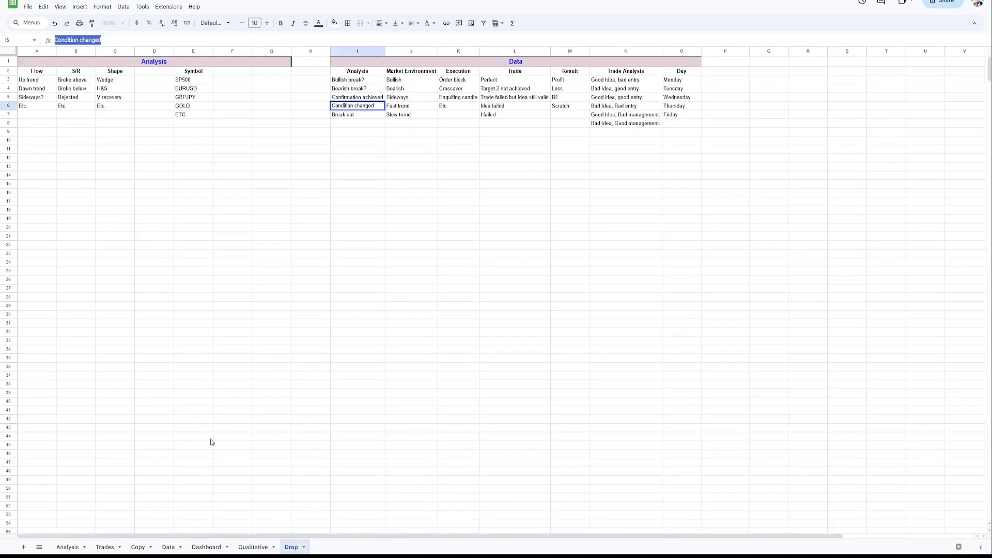
left_click(250, 546)
left_click_drag(185, 40, 242, 39)
key("ctrl+v")
key("Return")
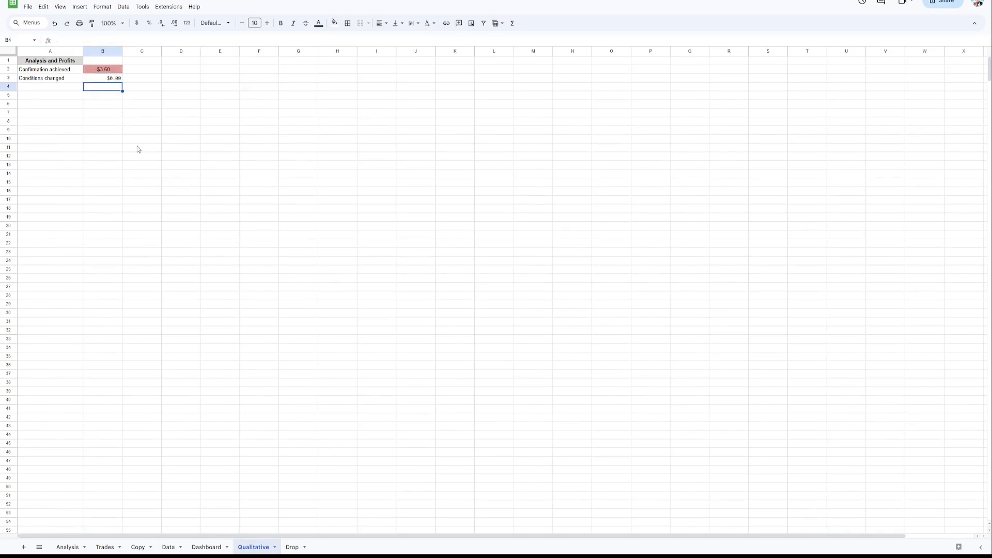
Copy the centered cell formatting from B2 to B3 with Paint format
left_click(96, 72)
left_click(106, 78)
left_click(149, 150)
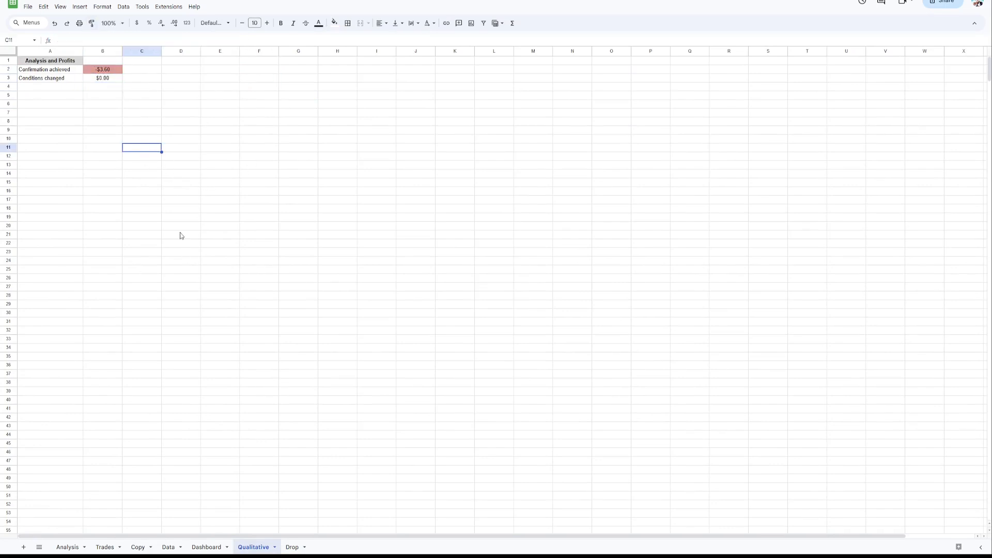
Check the "Condition changed" entries on the Data and Drop sheets against the criterion in Qualitative B3
left_click(216, 546)
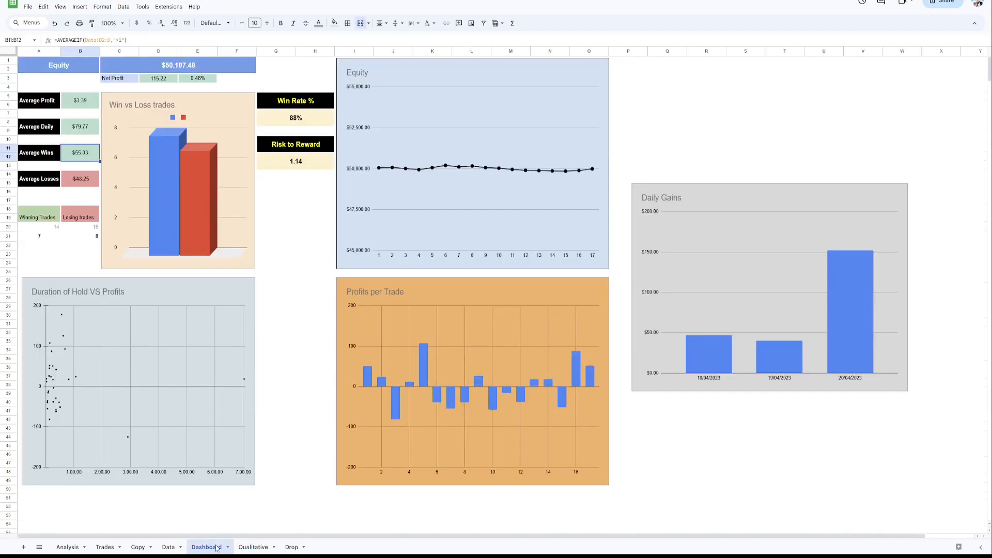
left_click(169, 546)
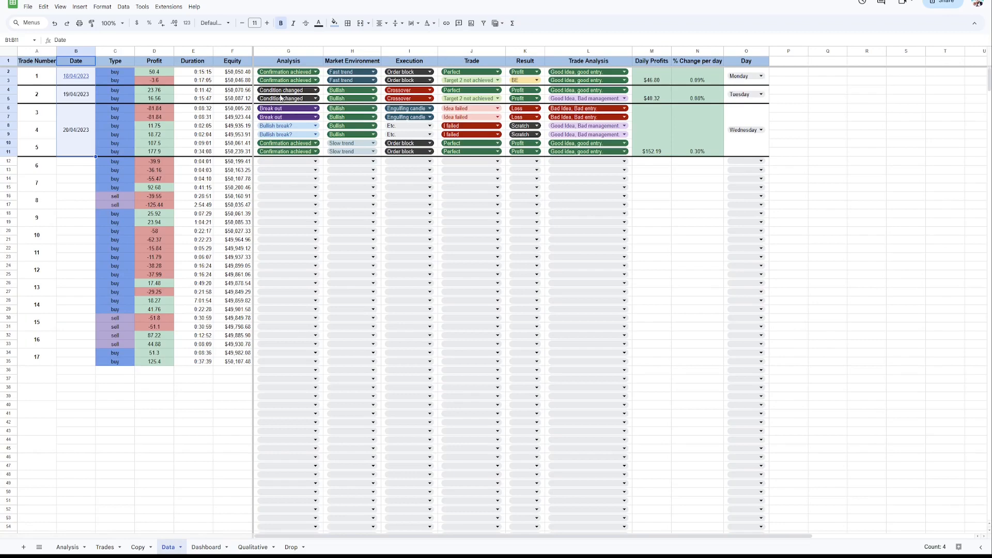
left_click(291, 546)
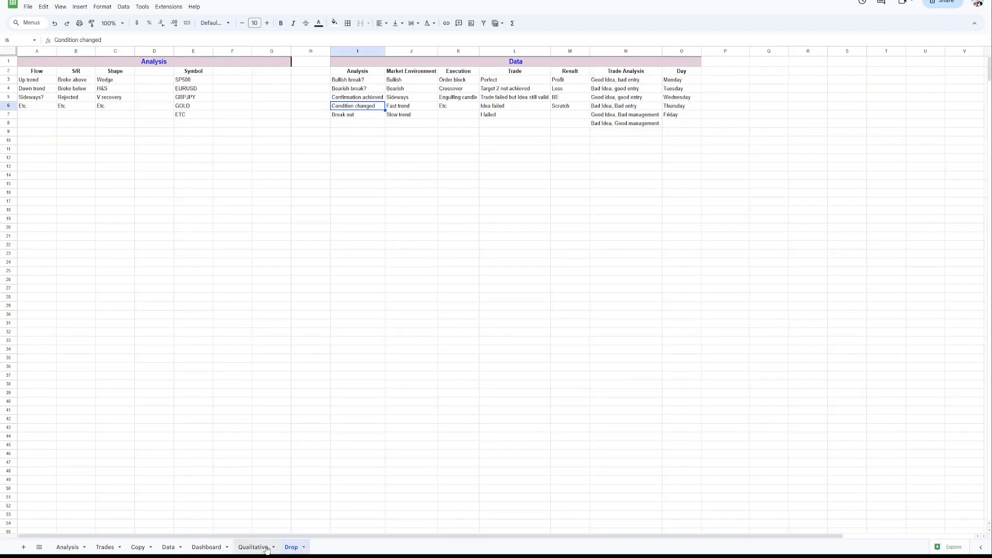
left_click(254, 546)
left_click(102, 78)
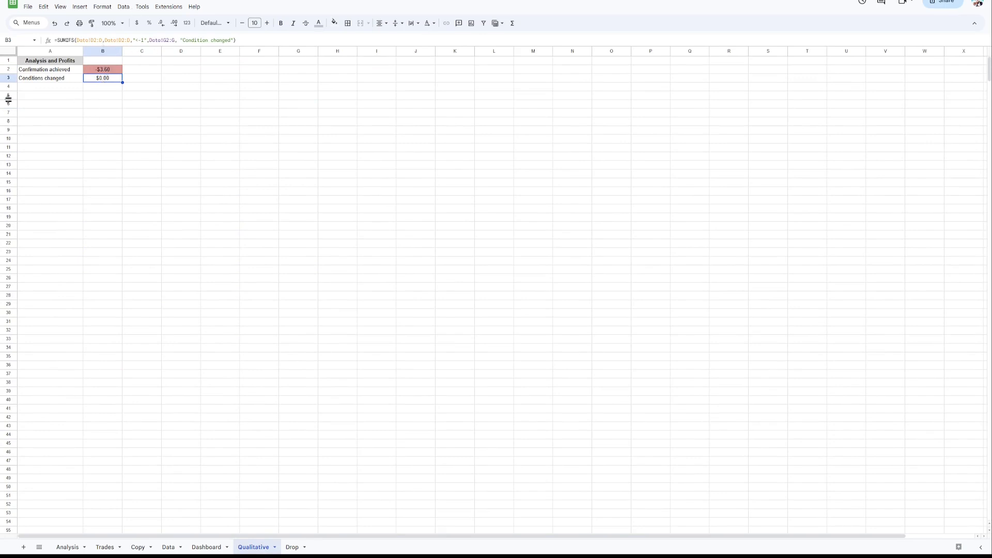
Correct the label in A3 to "Condition changed"
triple_click(43, 79)
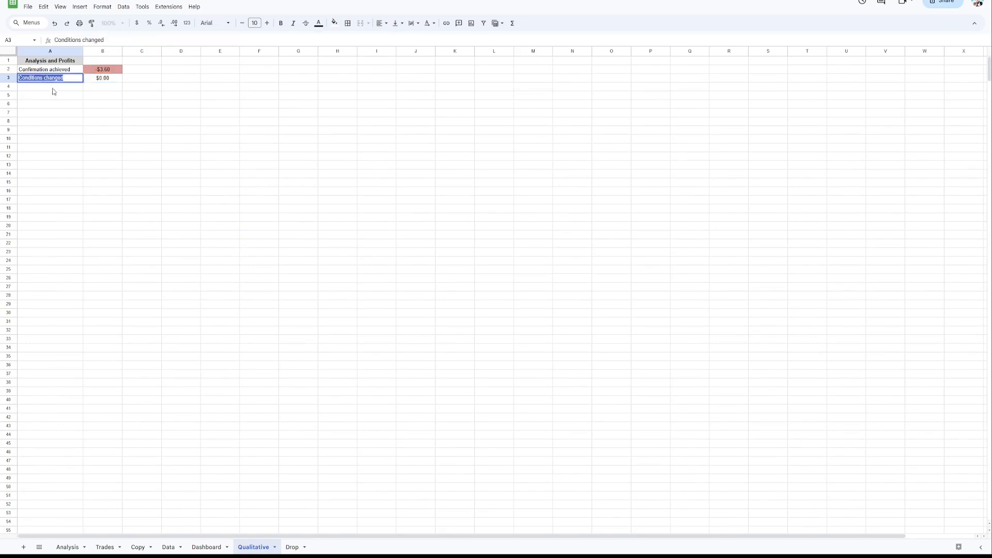
left_click(43, 77)
key("BackSpace")
key("Return")
Compare the B3 formula's text criterion with the "Condition changed" entry in the Drop sheet's Analysis list
left_click(93, 80)
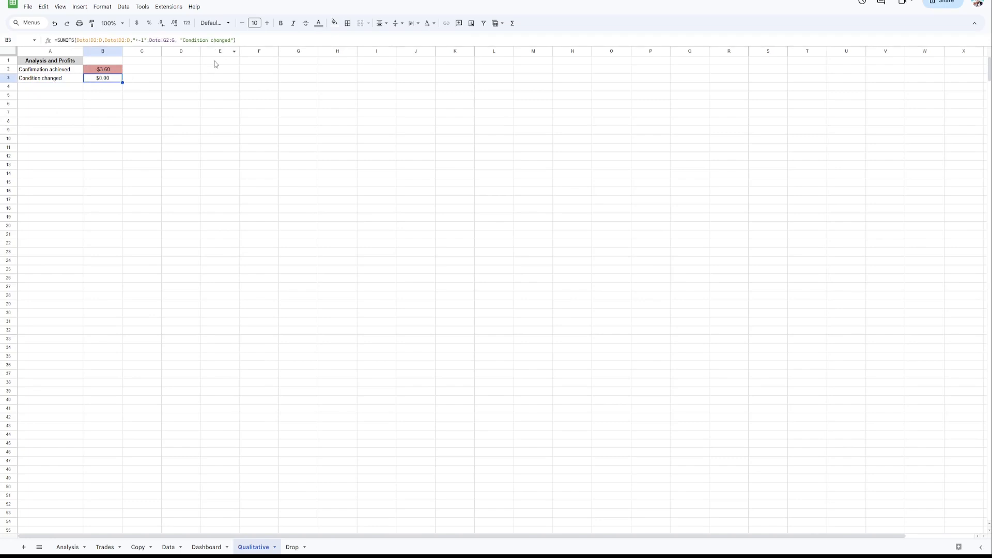
left_click(294, 549)
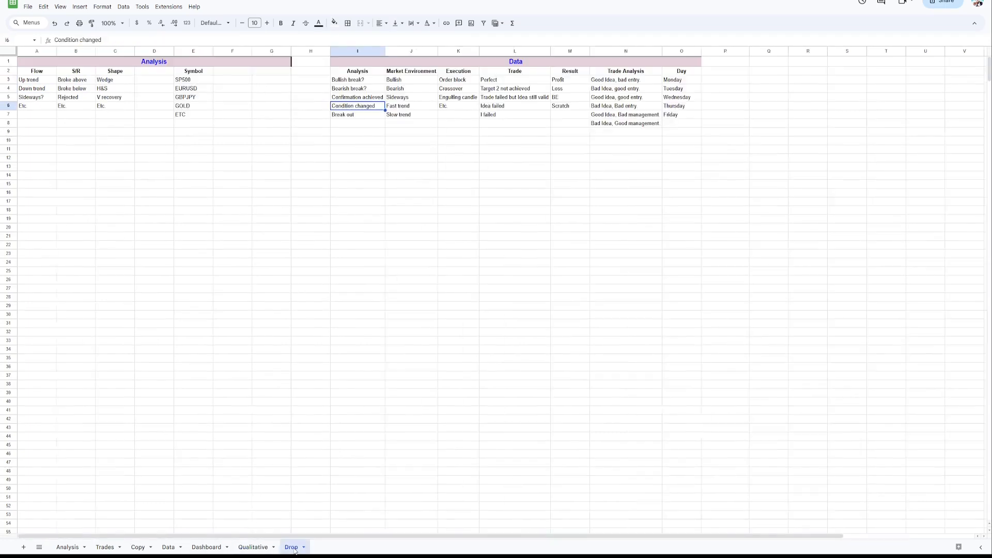
double_click(352, 106)
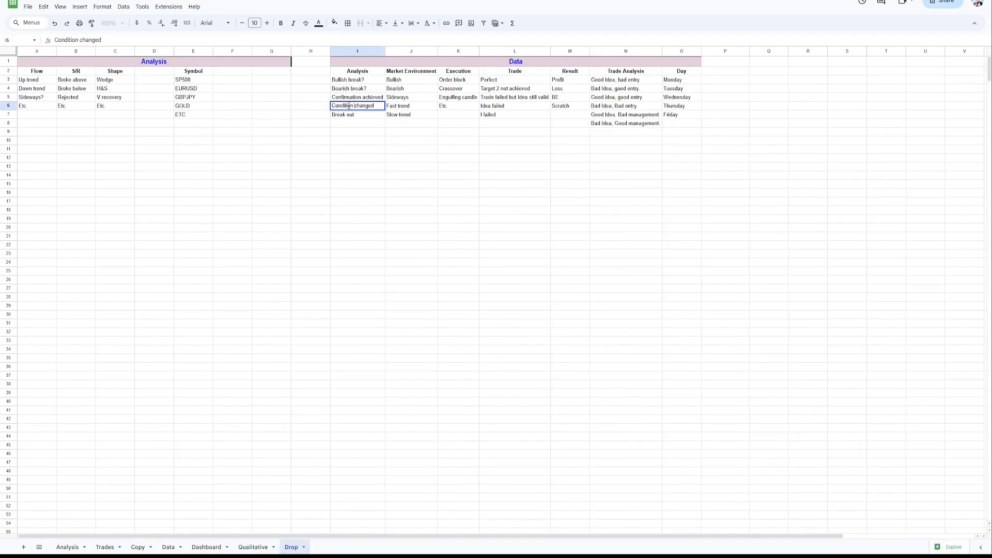
left_click(253, 546)
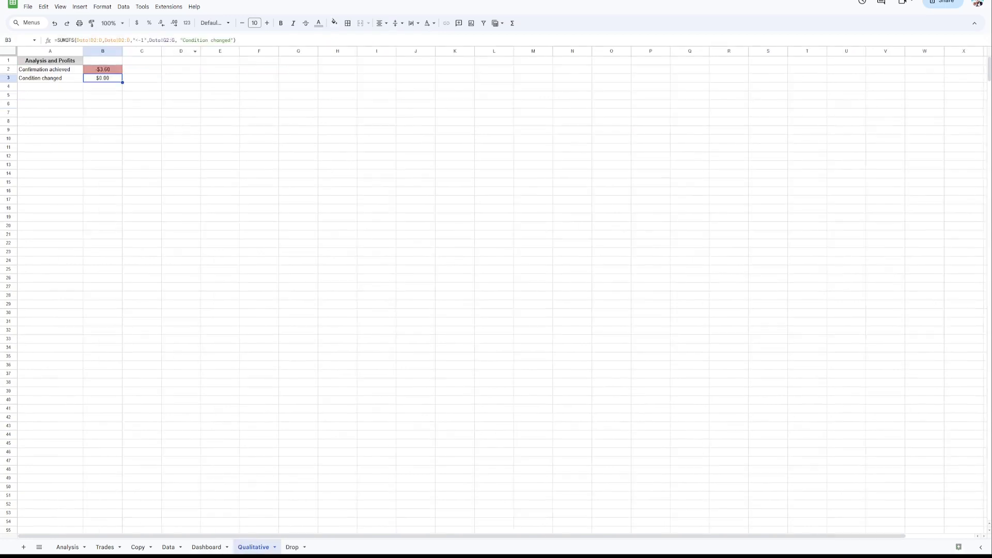
left_click(210, 41)
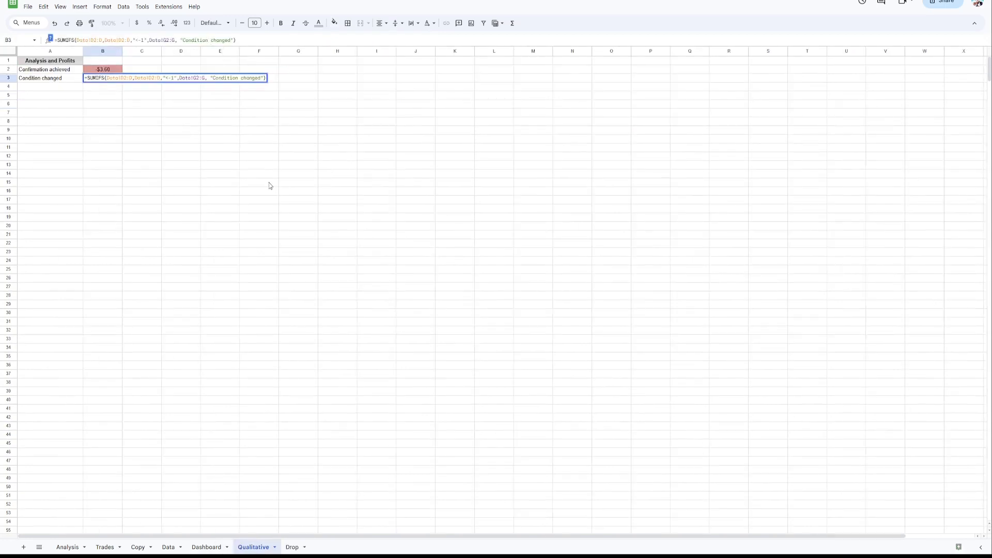
left_click(182, 41)
left_click(112, 69)
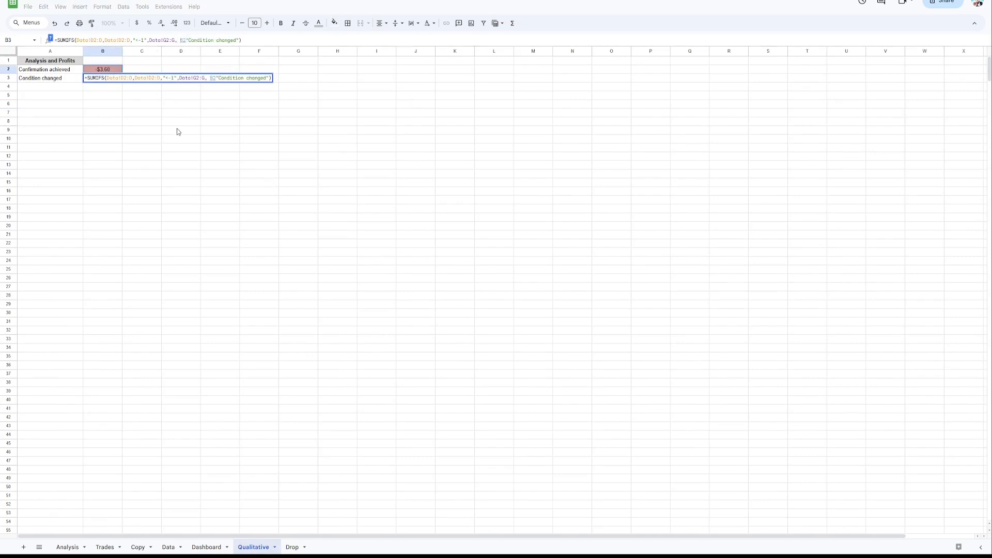
left_click(177, 128)
left_click(142, 97)
left_click(97, 103)
left_click(211, 114)
key("Escape")
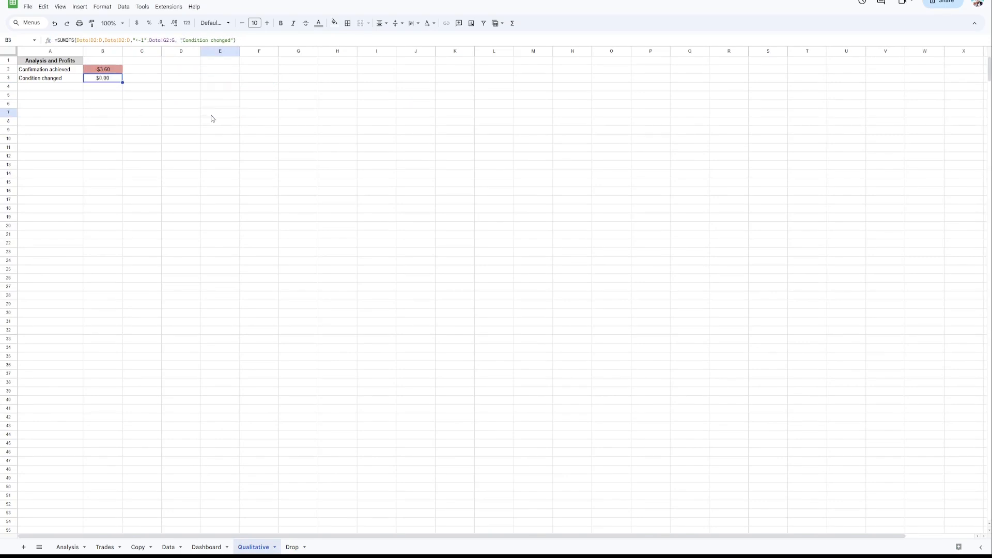
Compare the SUMIFS formulas in B2 and B3
left_click(117, 71)
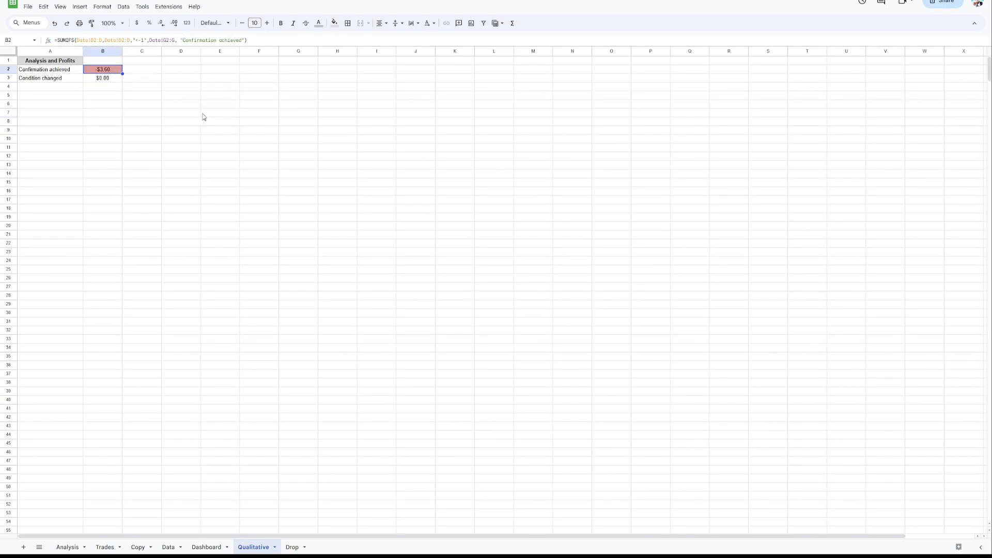
left_click(108, 79)
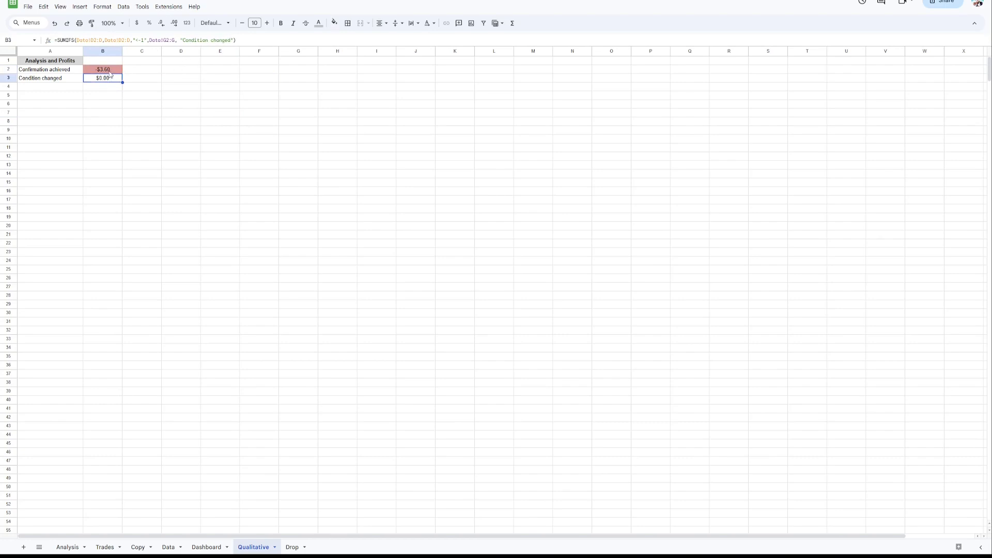
left_click(110, 73)
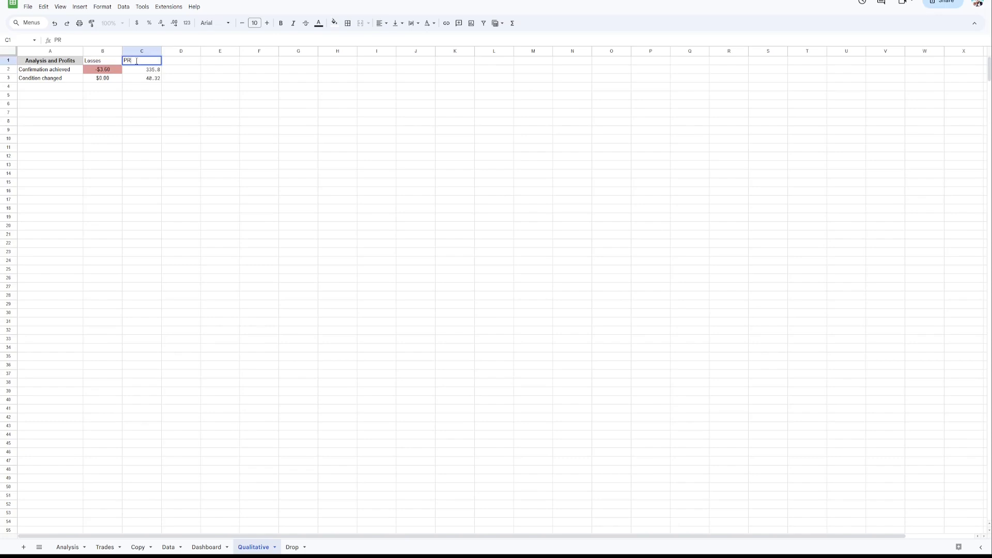
Enter the header "Profits" in C1 and copy B2's currency and centered formatting to C2 and C3
type("ts")
key("Return")
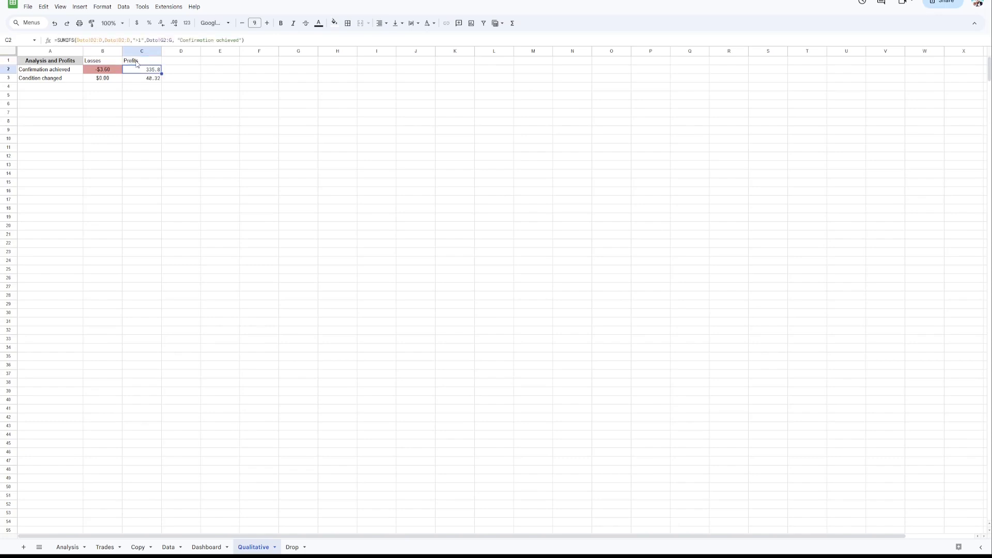
left_click(114, 70)
left_click(92, 24)
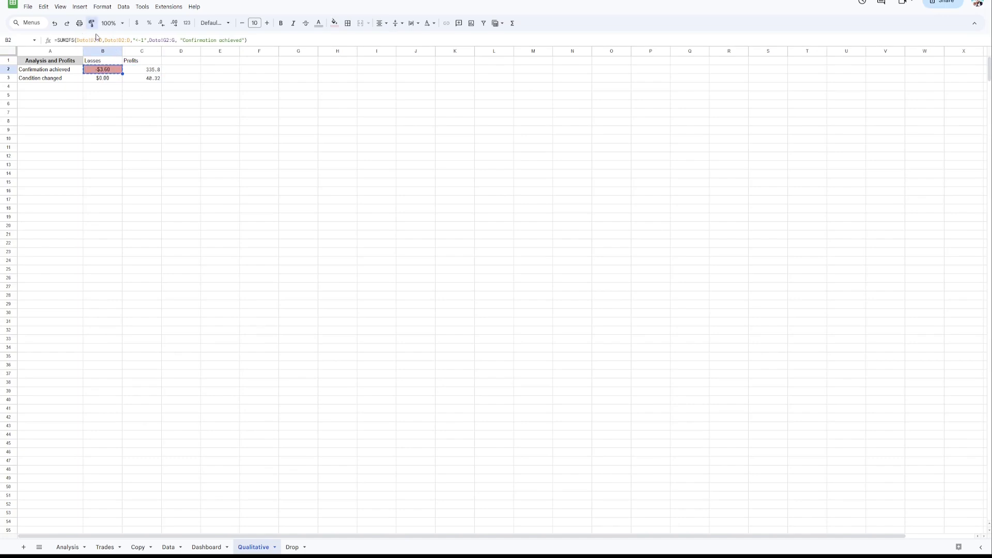
left_click(147, 71)
left_click(92, 24)
left_click(142, 78)
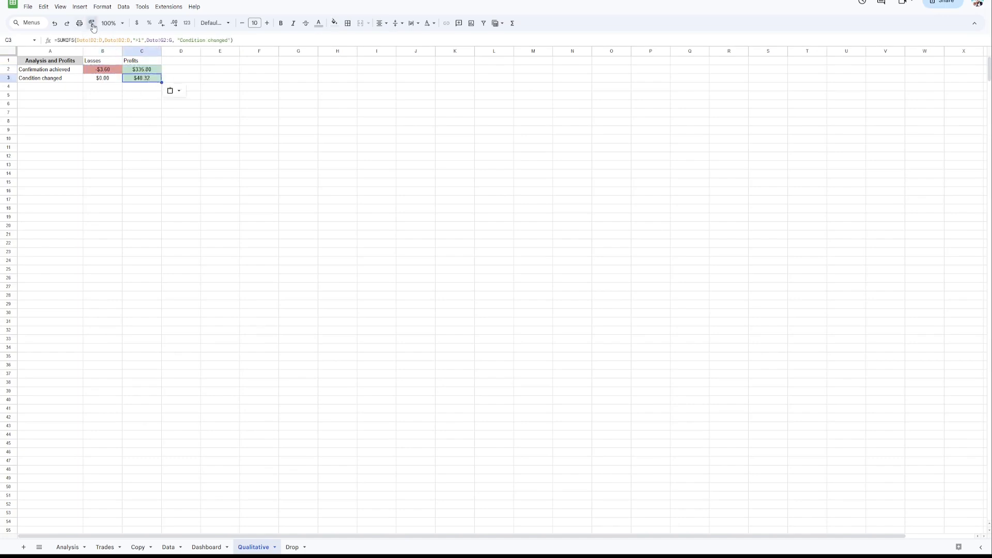
left_click(109, 78)
left_click(141, 147)
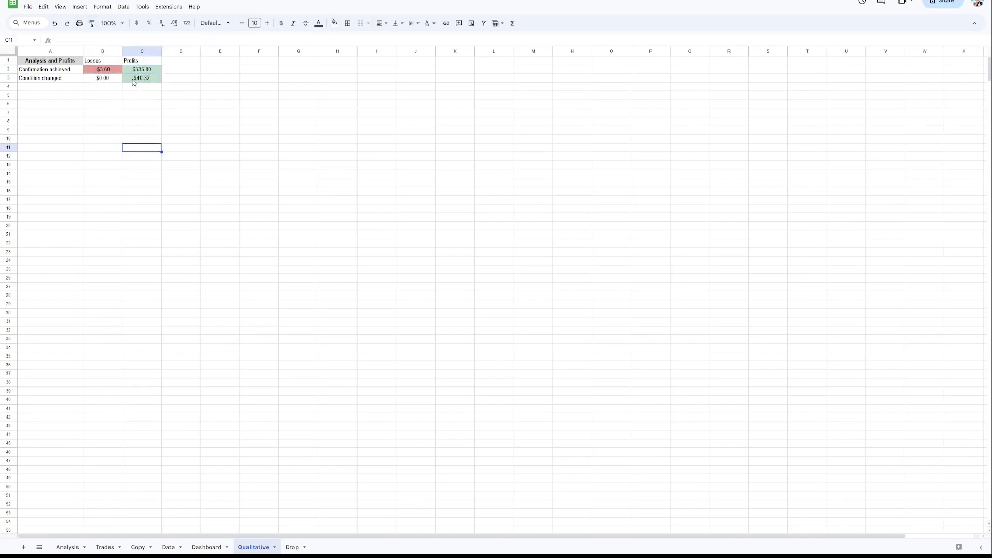
Copy the A1 header formatting to the "Losses" and "Profits" headers in B1 and C1
left_click(105, 63)
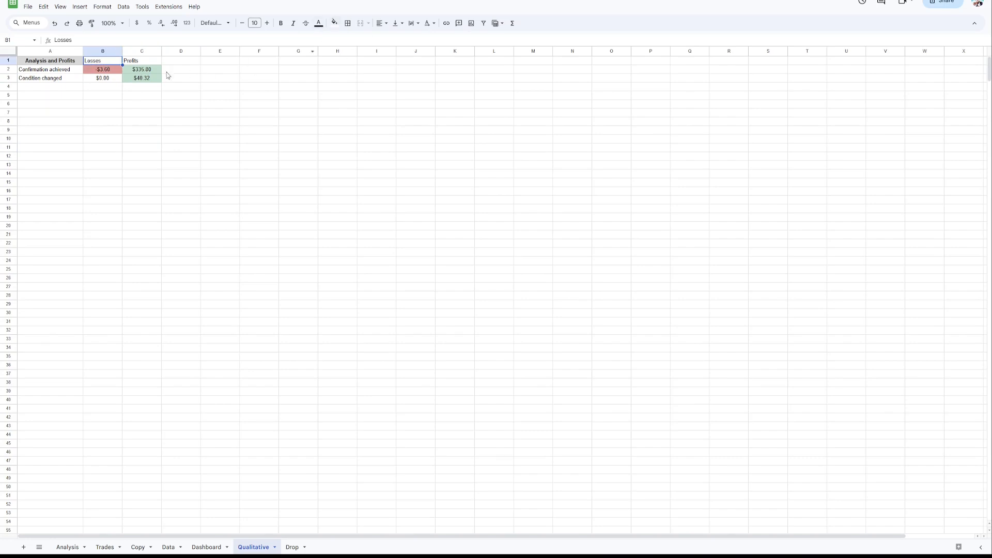
left_click(76, 61)
left_click(92, 24)
left_click(107, 61)
left_click(92, 25)
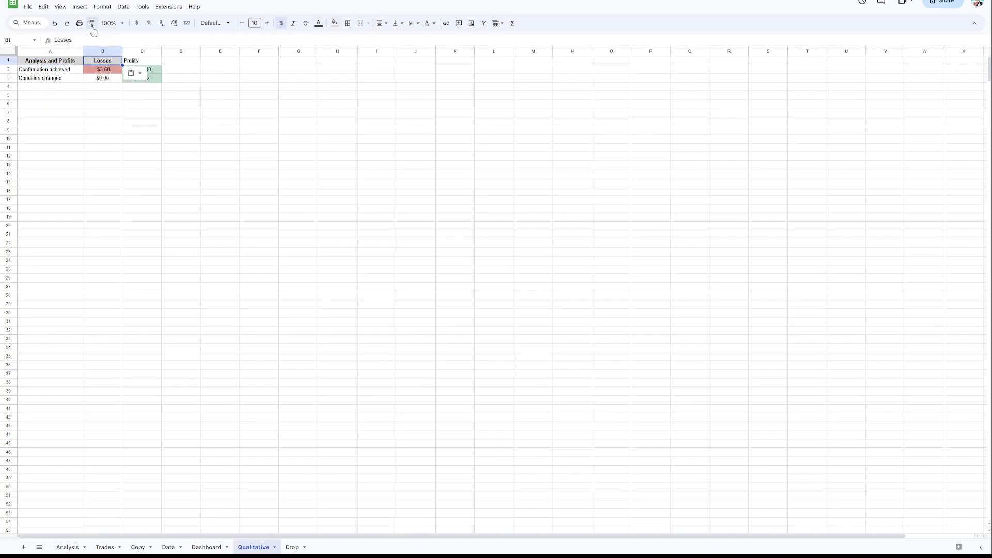
left_click(148, 62)
left_click(181, 138)
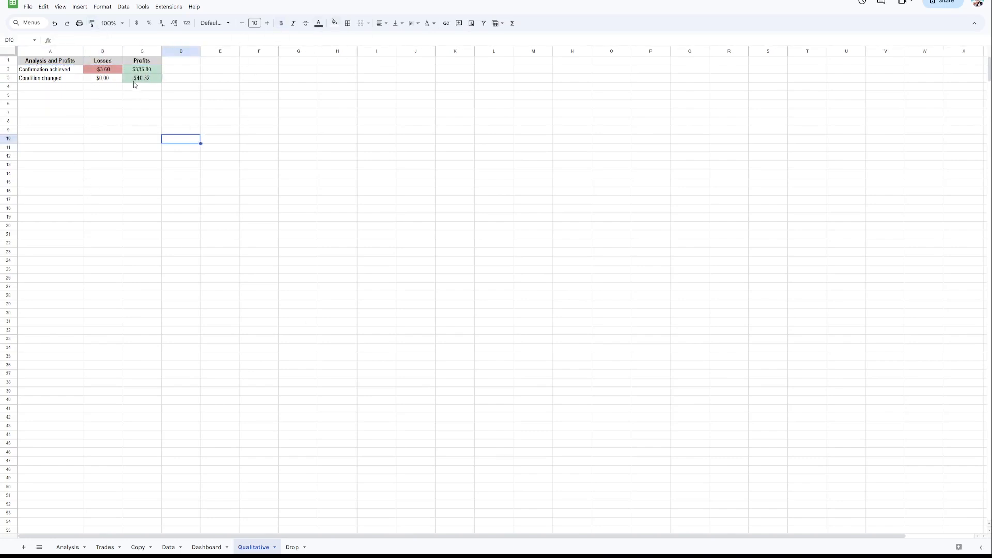
Compare the Losses and Profits totals on the Qualitative sheet with the Profit and Analysis entries on the Data sheet
left_click(169, 547)
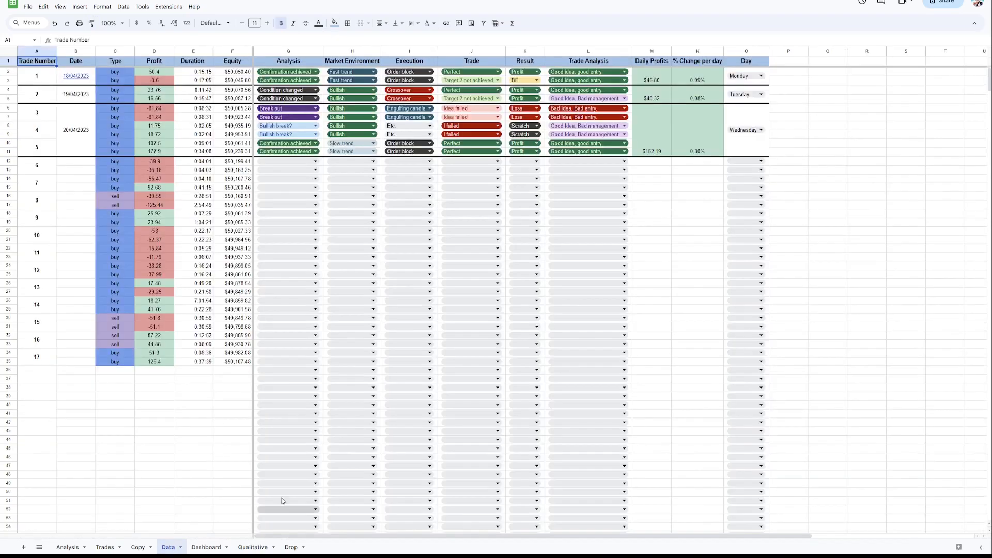
left_click(155, 81)
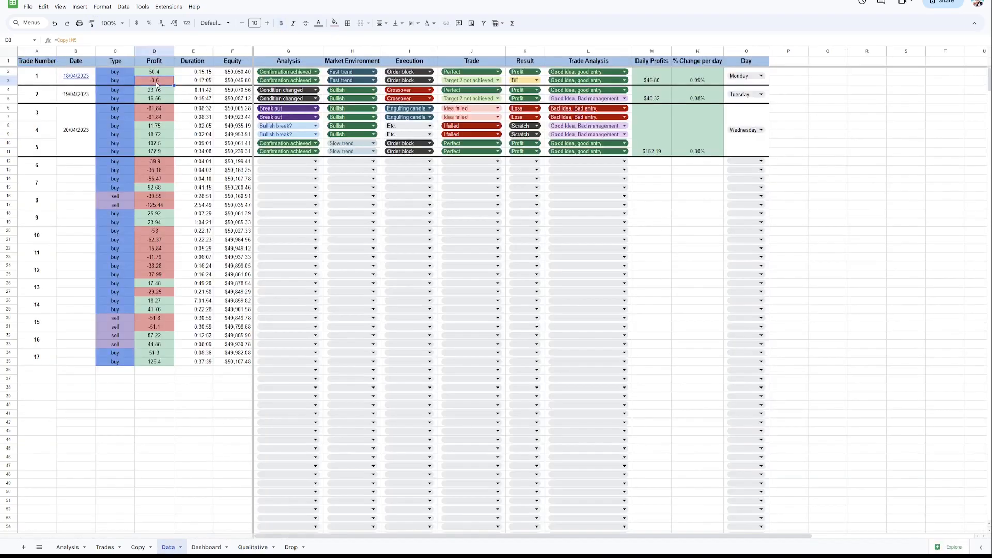
left_click(206, 547)
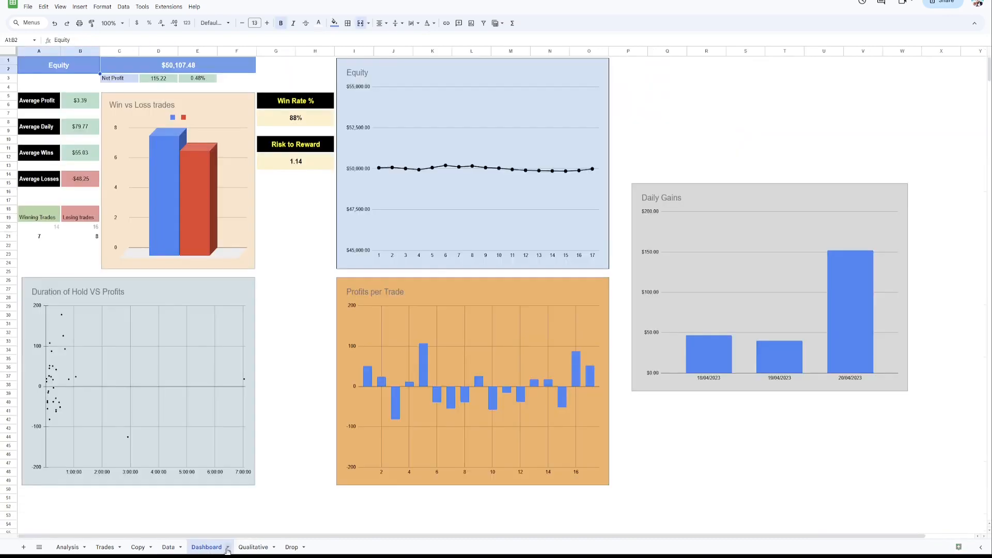
left_click(253, 548)
left_click(103, 69)
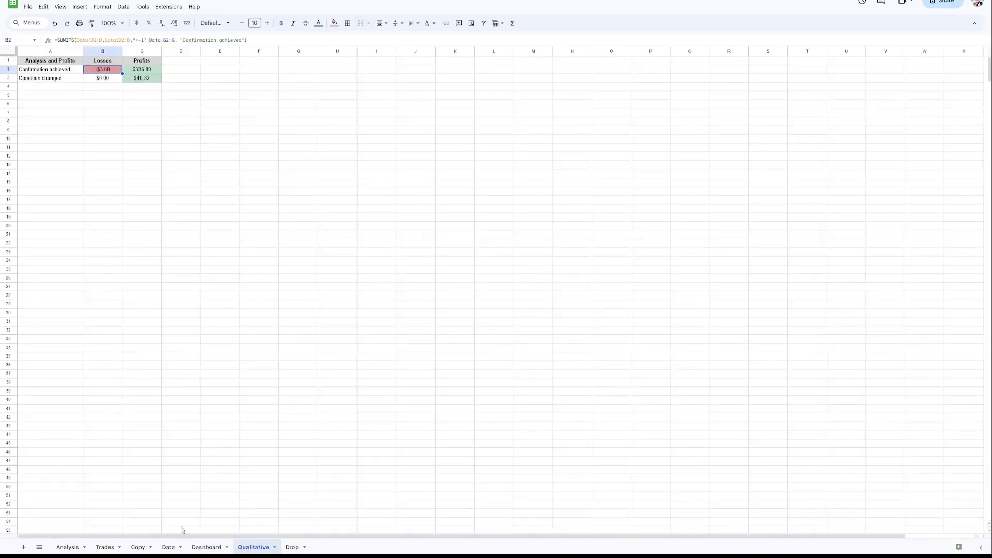
left_click(168, 547)
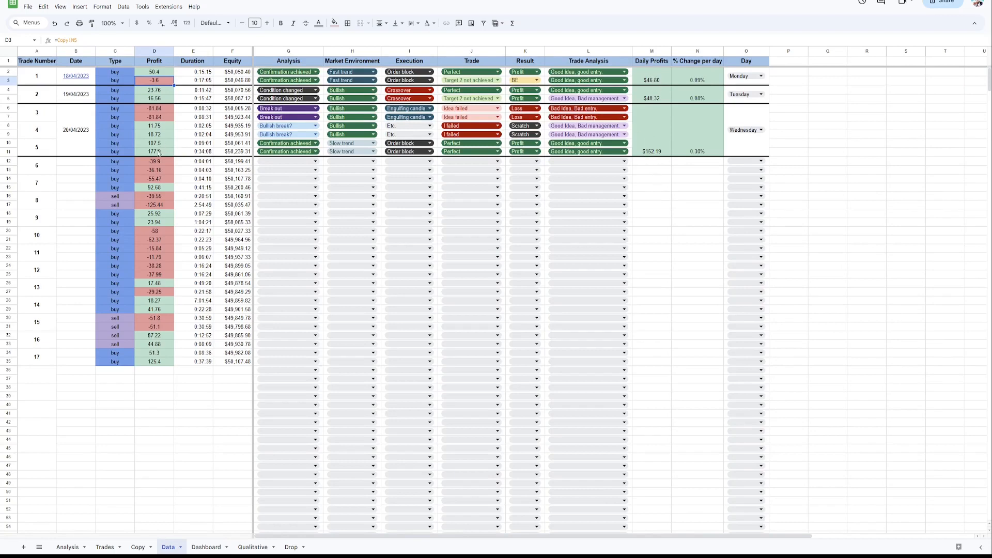
left_click(253, 547)
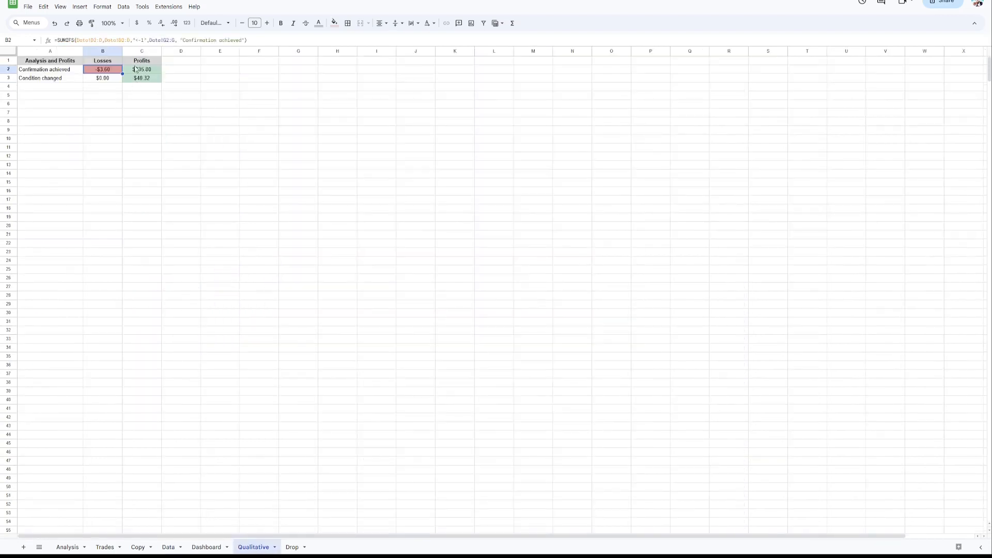
left_click(150, 101)
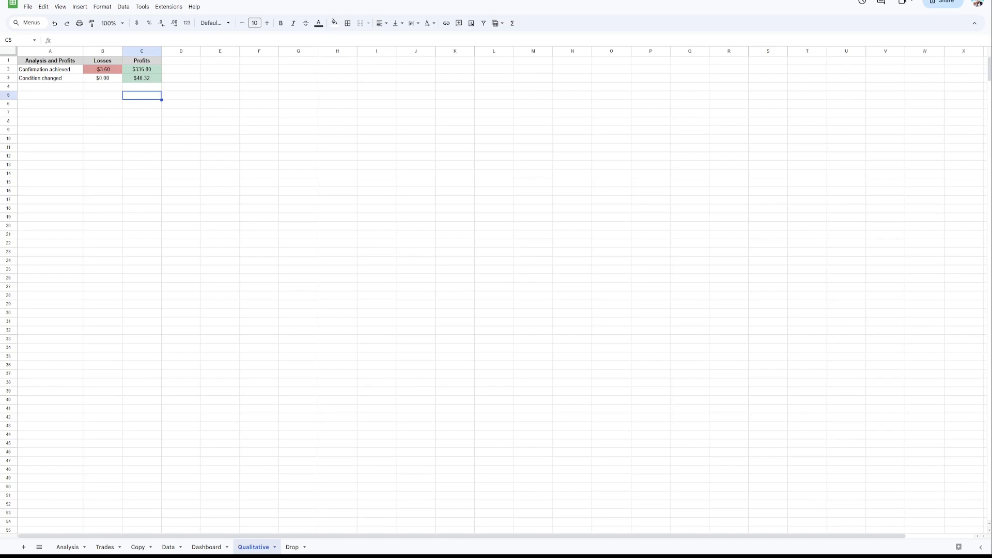
Enter the section title "Best Trades" in A6
double_click(36, 105)
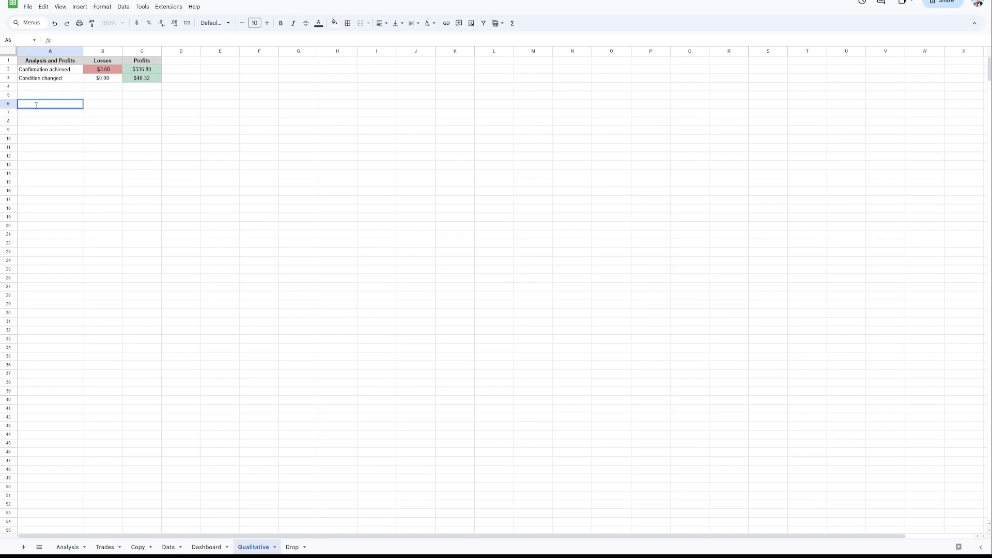
type("Besty")
key("BackSpace")
type("Sce")
key("BackSpace")
key("Return")
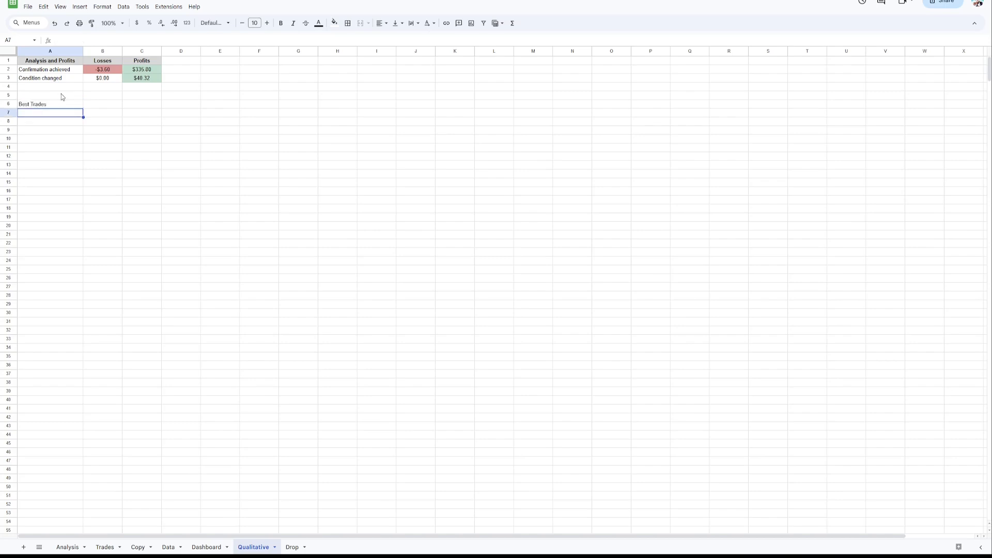
Copy the A1 header formatting to the "Best Trades" title in A6
left_click(50, 61)
left_click(92, 24)
left_click(54, 106)
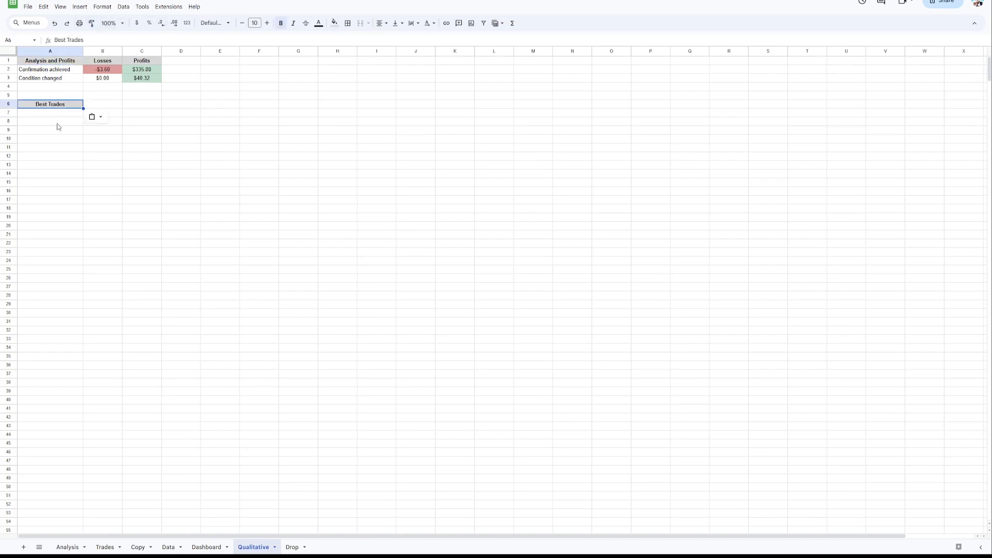
Enter the label "Perfect+ Good Idea Good Entry" in A7 under the "Best Trades" title
left_click(67, 114)
double_click(67, 115)
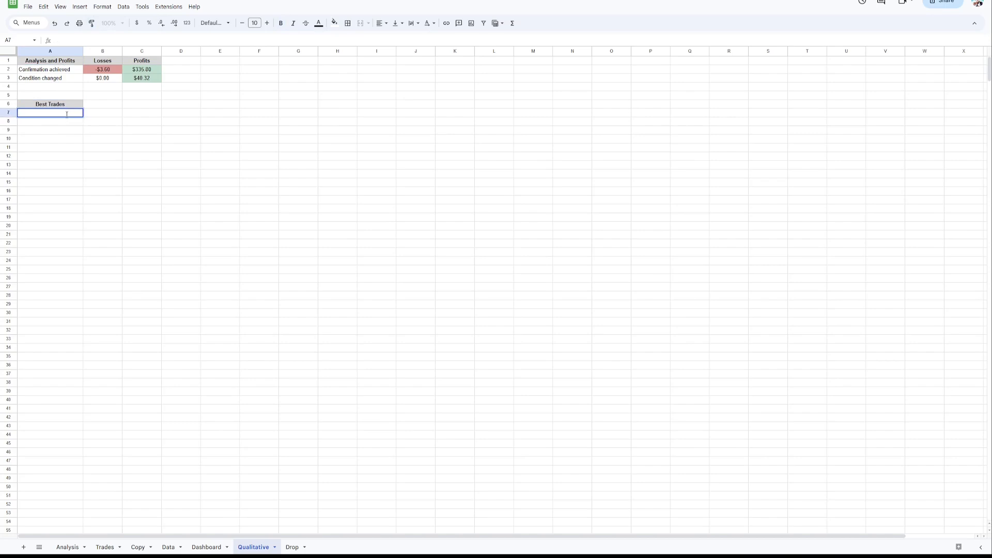
type("Perfect+ Good Idea Go")
type("od Entry")
key("Return")
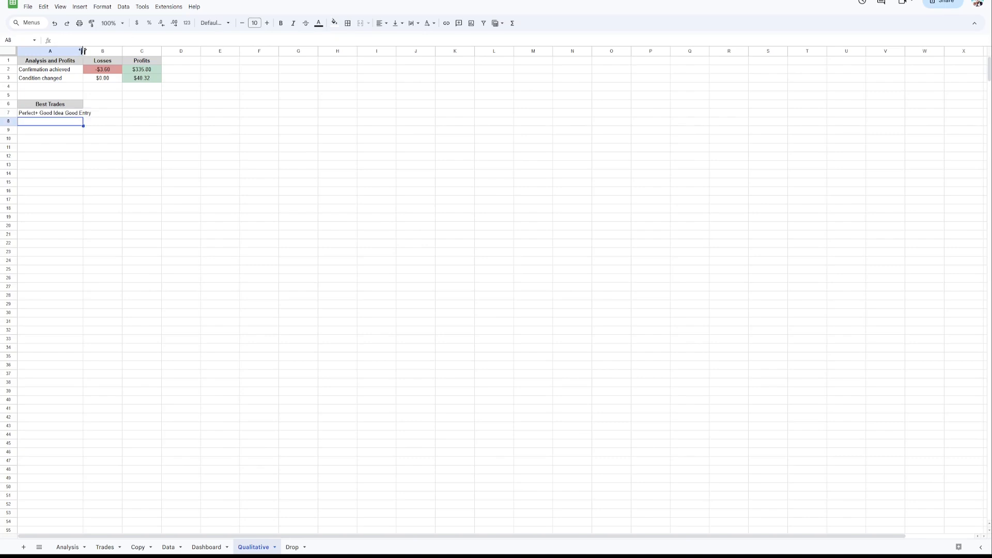
Widen column A to fit the "Perfect+ Good Idea Good Entry" label
double_click(83, 50)
left_click(146, 165)
left_click(56, 113)
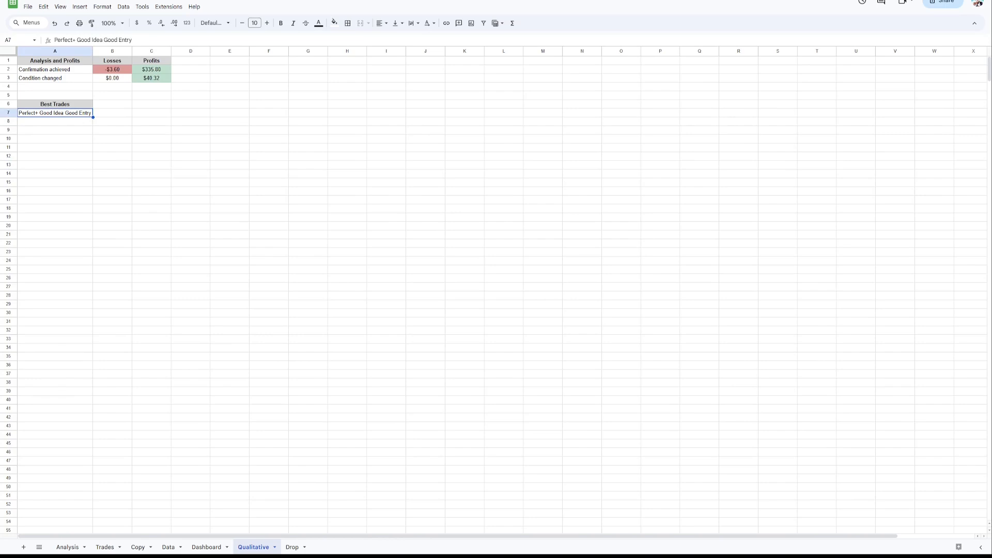
Enter =COUNTIFS(Data!S6:S, "Perfect", Data!U6:U, "Good idea, good entry.") in B7 and check the Trade columns on the Data sheet
left_click(110, 113)
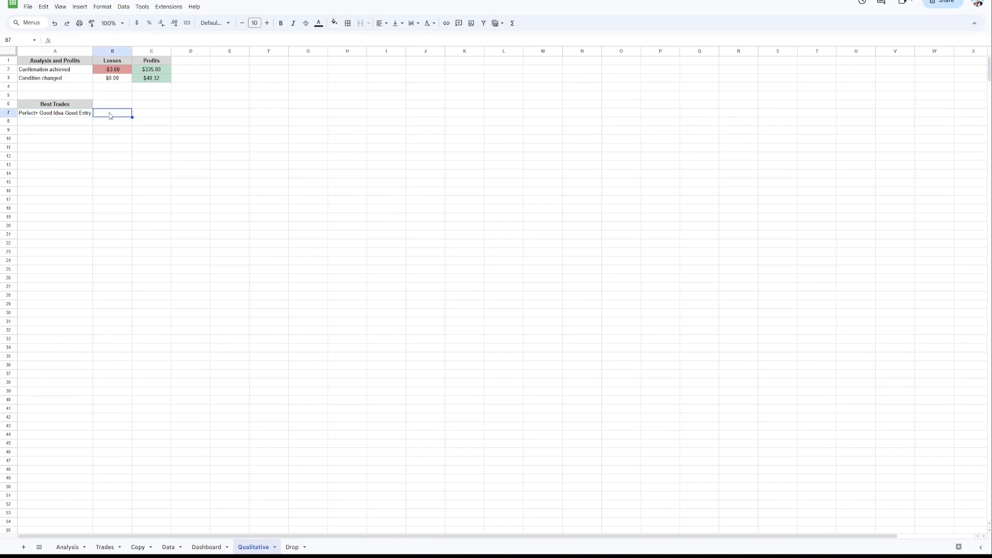
type("=COUNTIFS(Data!S6:S, \"Perfect\", Data!U6:U, \"Good idea, good entry.\")")
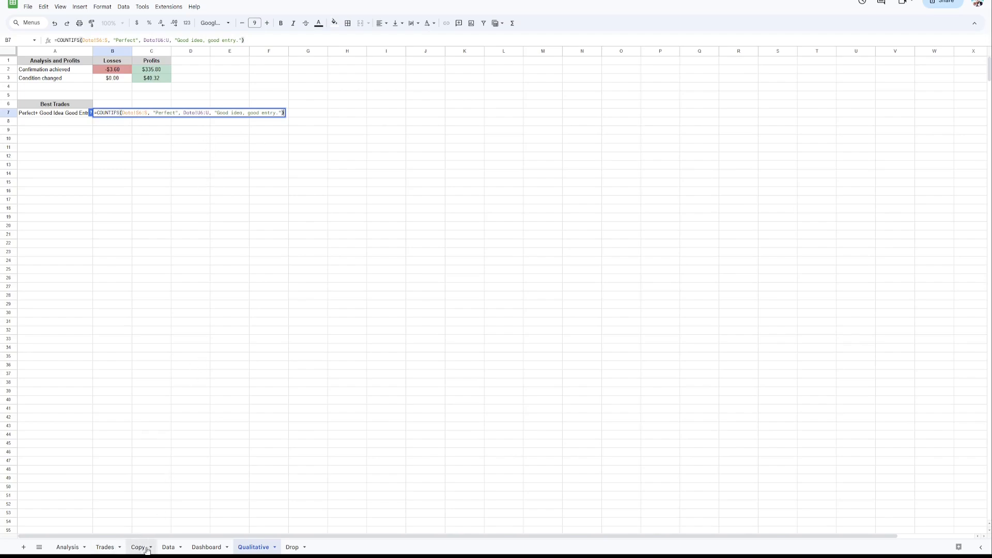
left_click(170, 548)
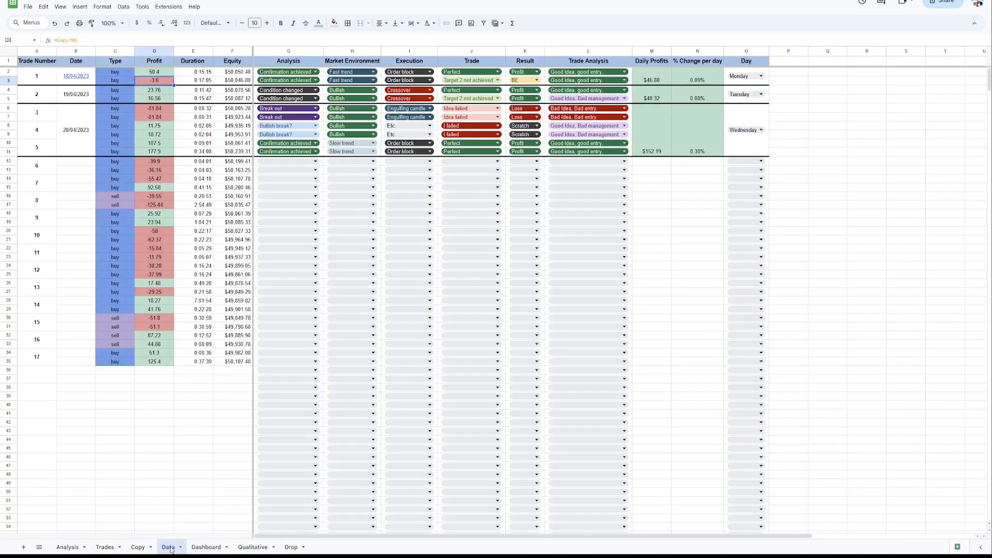
left_click(253, 546)
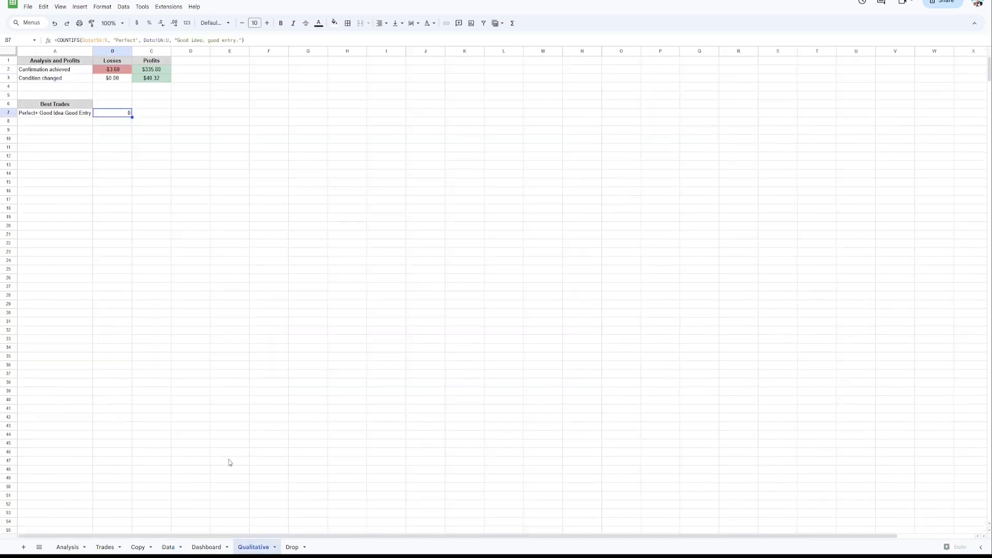
Change the "Perfect" criteria range in the B7 COUNTIFS formula to Data!J6:J
double_click(140, 113)
key("BackSpace")
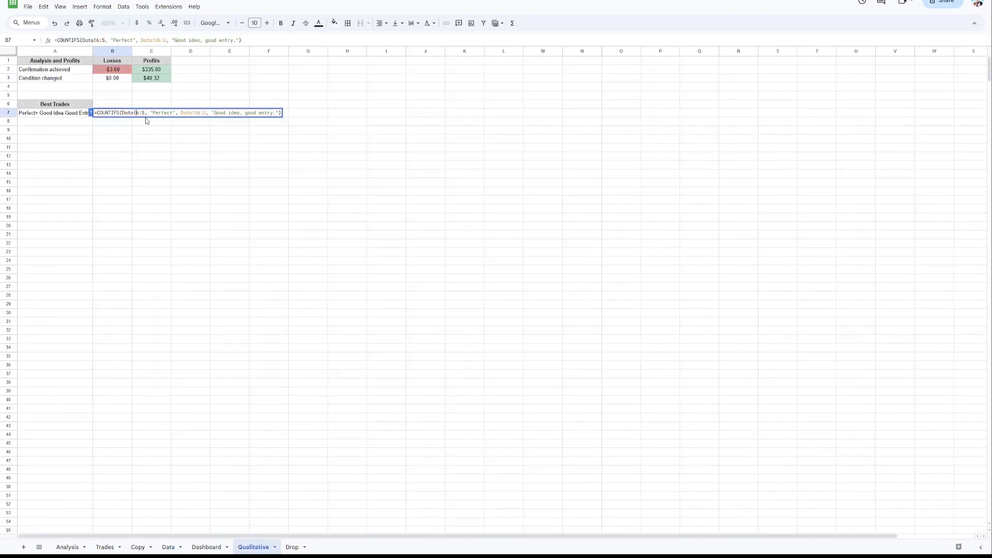
type("J")
key("BackSpace")
type("J")
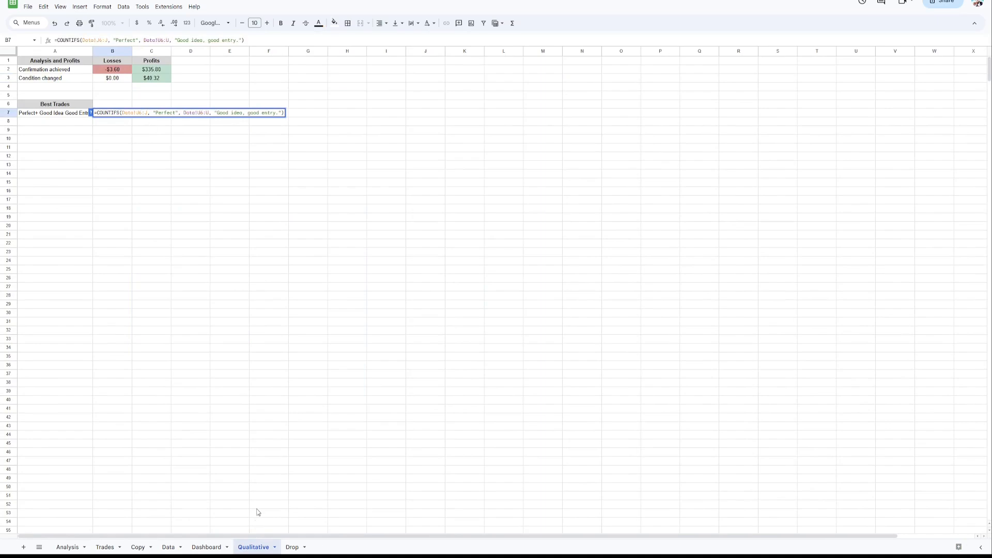
Check the Trade Analysis column on the Data sheet and put column L into the second criteria range of the B7 formula
left_click(168, 546)
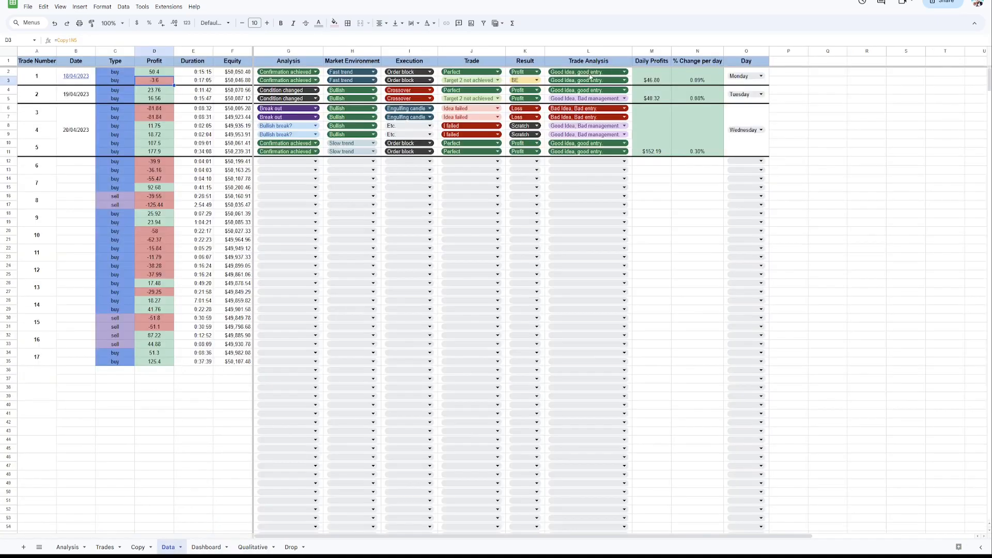
left_click(253, 547)
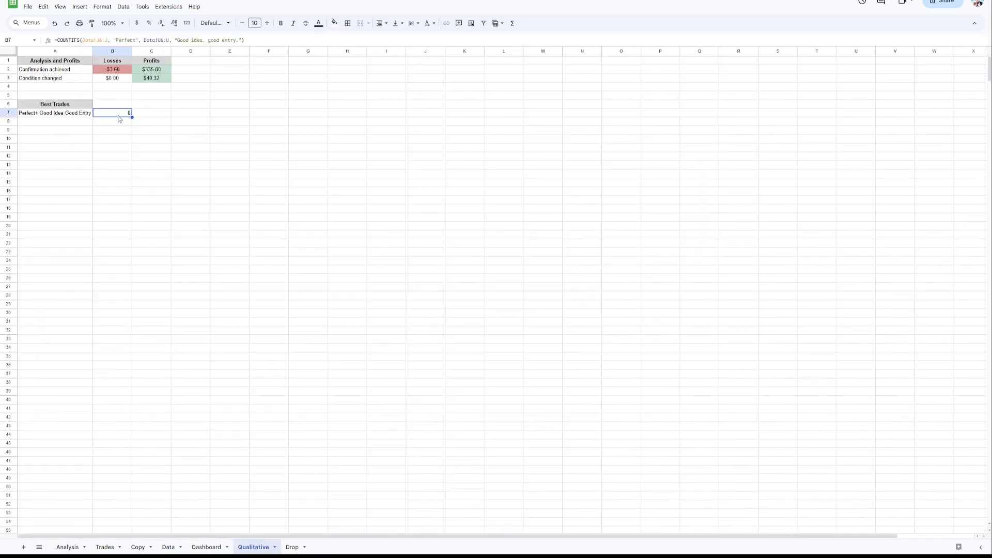
double_click(118, 119)
left_click(201, 113)
key("BackSpace")
type("L")
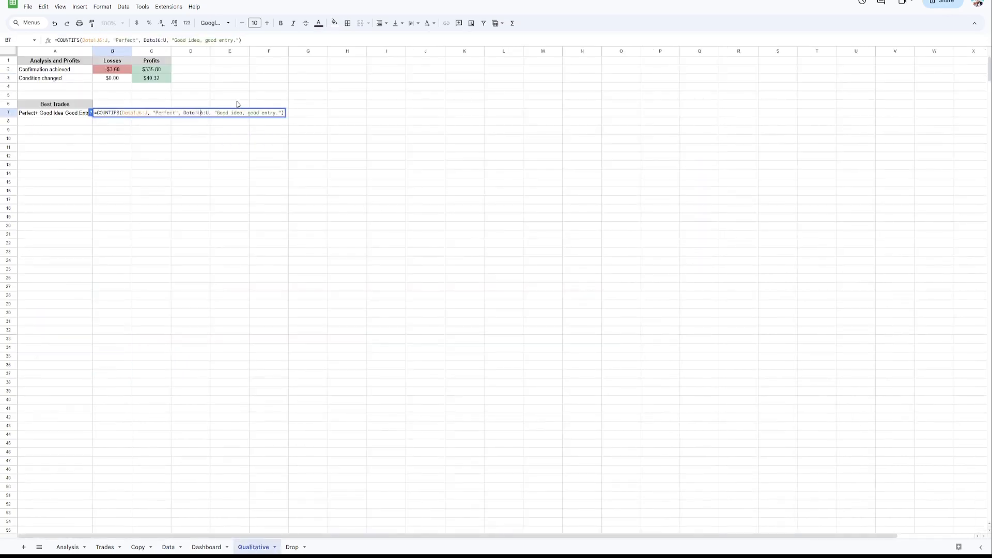
key("Right")
key("Right")
type("L")
key("Return")
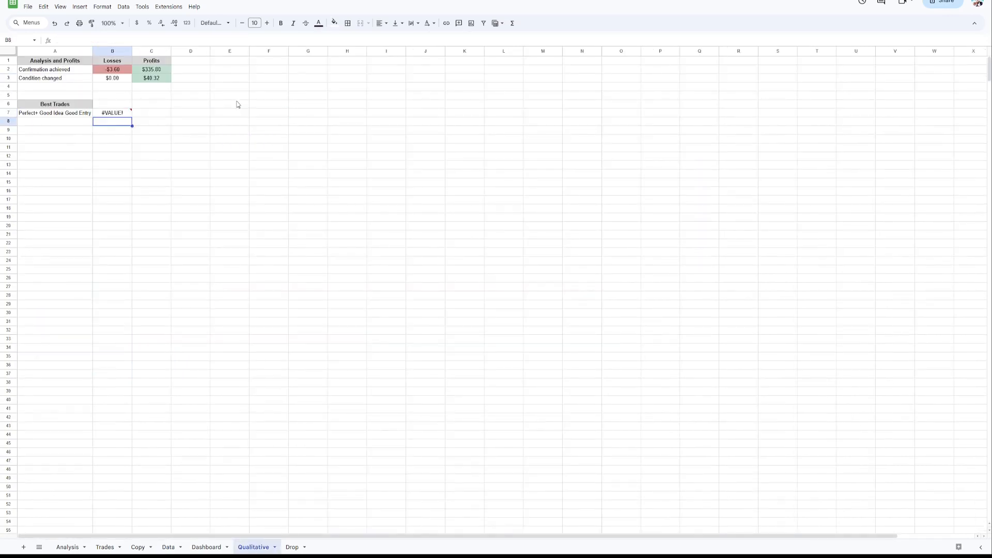
Remove the leftover U from the second criteria range in B7 to make it Data!L6:L
left_click(119, 118)
double_click(119, 118)
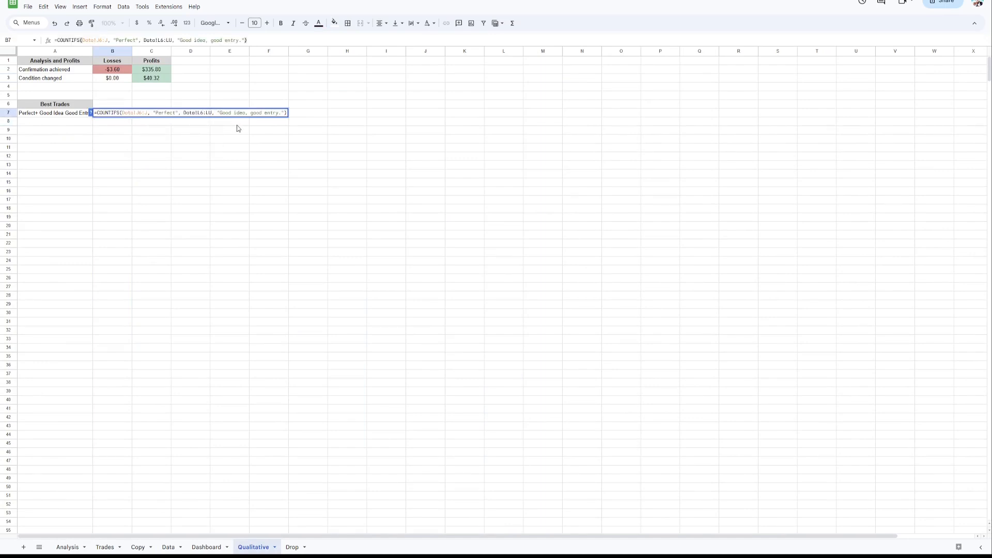
key("BackSpace")
key("Return")
left_click(128, 115)
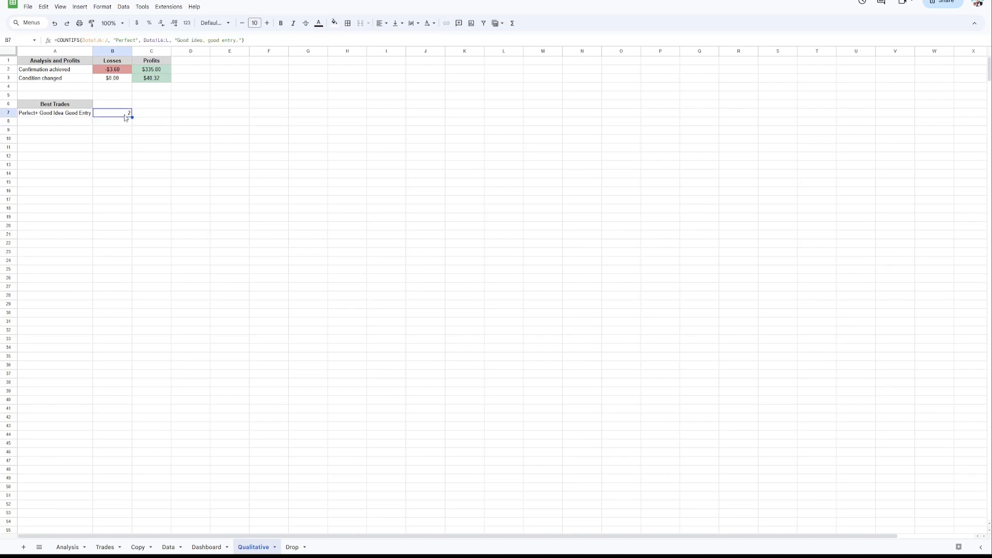
Start both COUNTIFS ranges in B7 at row 1, as Data!J1:J and Data!L1:L
double_click(129, 114)
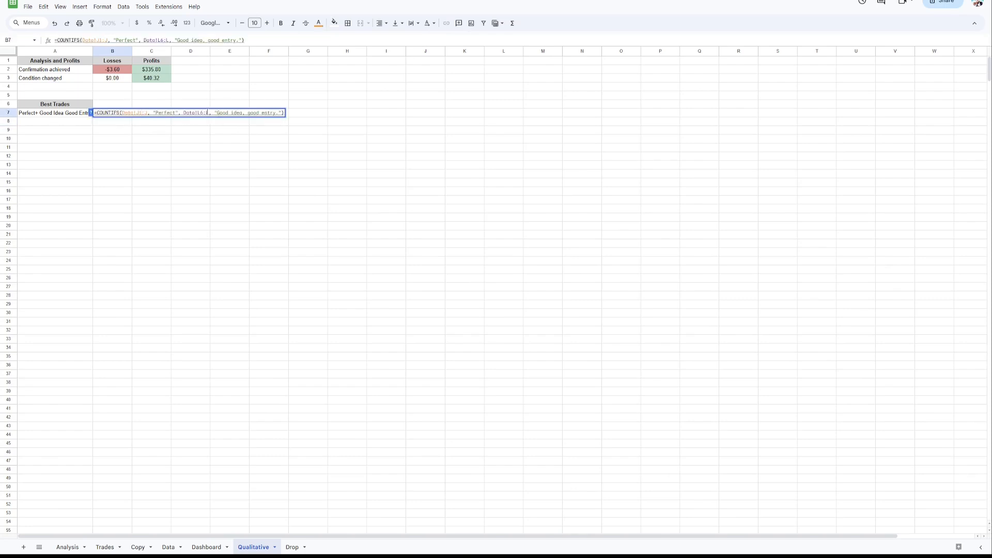
left_click(204, 112)
key("BackSpace")
type("1")
key("Return")
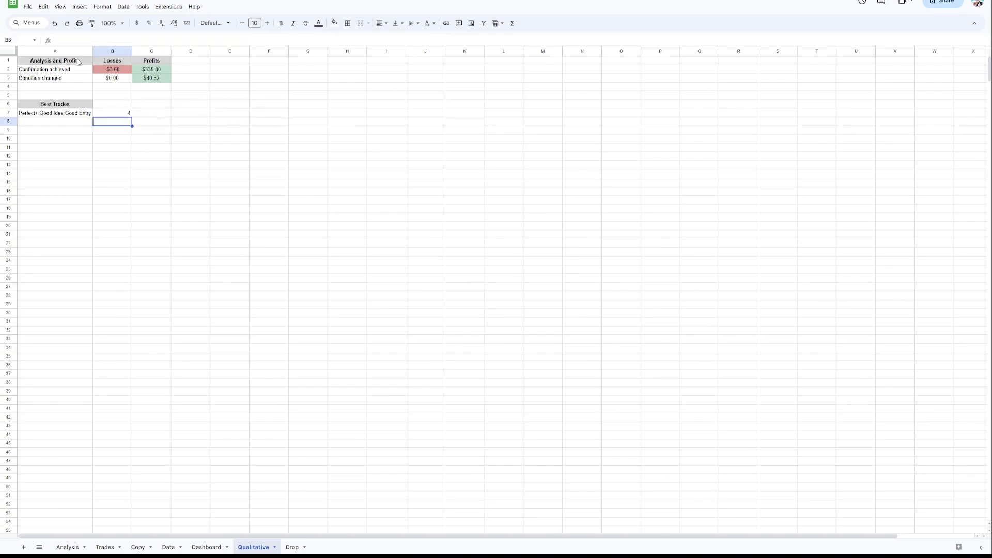
Review the SUMIFS formulas in the Losses and Profits cells and the COUNTIFS formula in B7
left_click(108, 68)
left_click(121, 79)
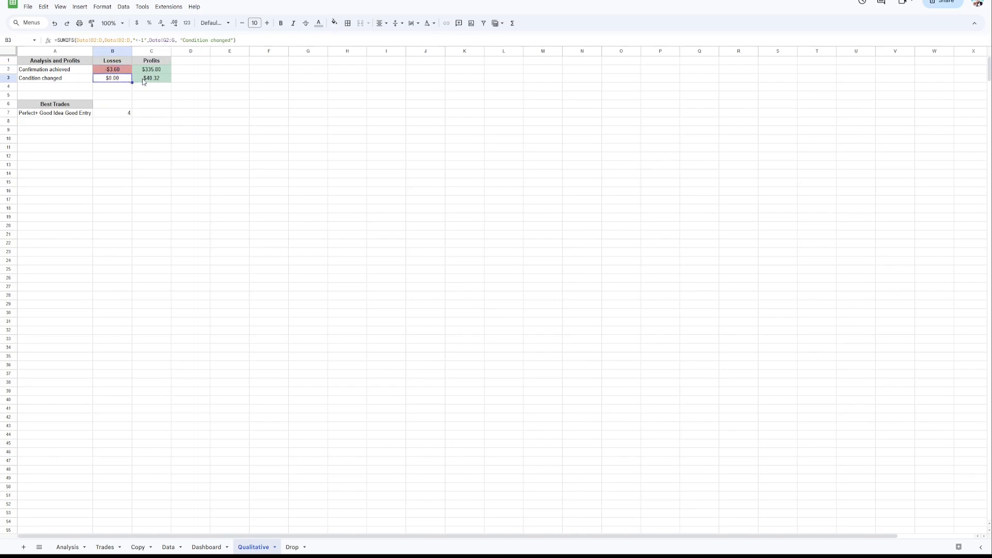
left_click(144, 80)
left_click(177, 131)
left_click(114, 115)
left_click(149, 79)
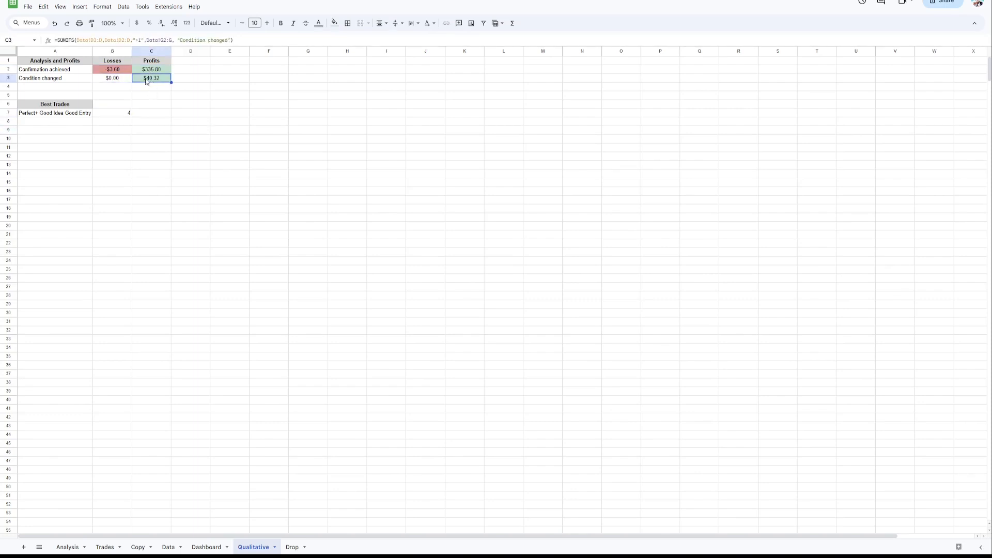
left_click(125, 77)
left_click(150, 69)
left_click(119, 113)
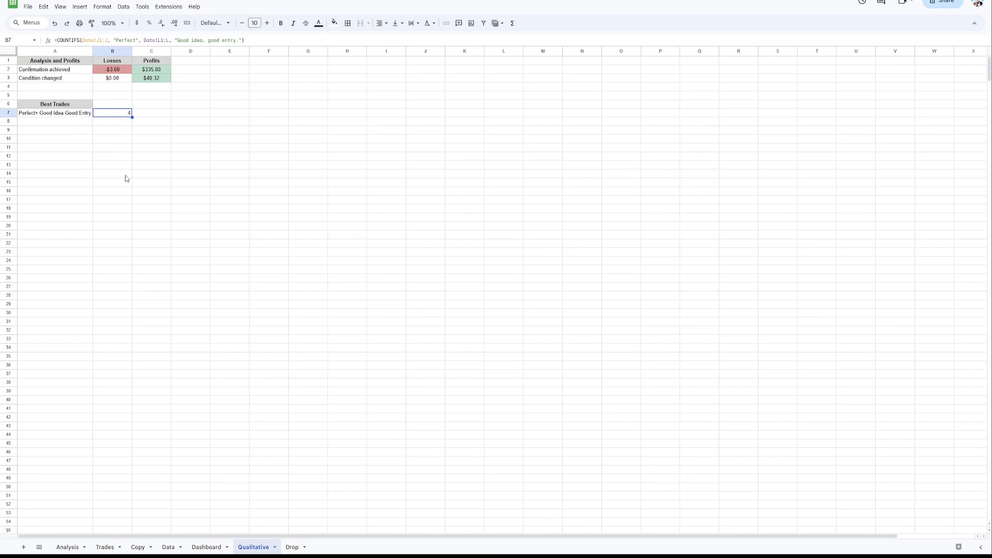
left_click(112, 147)
left_click(112, 112)
Enter the label "Total Number of Trades" in B6 and widen columns B and C
left_click(109, 105)
type("Total Numbe")
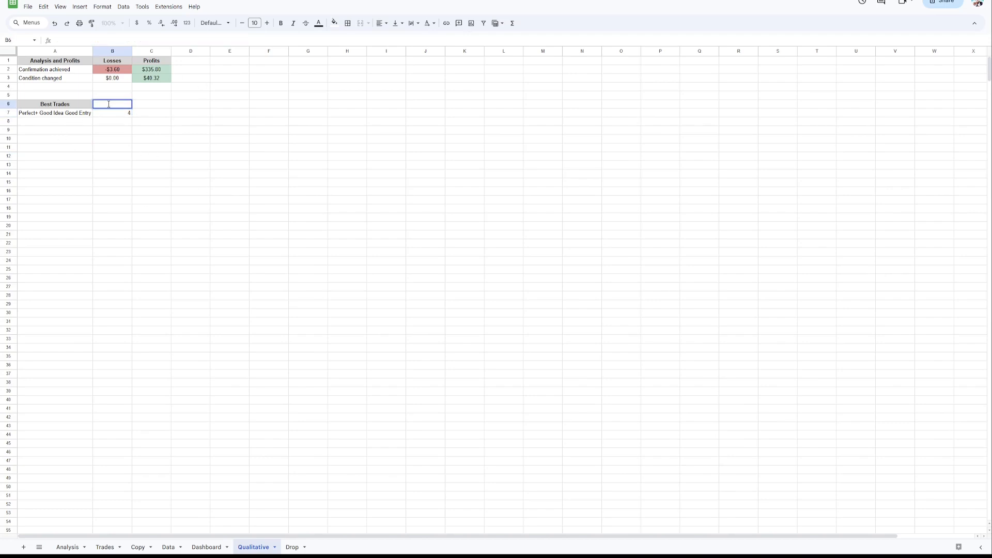
type("r of Trades")
key("Return")
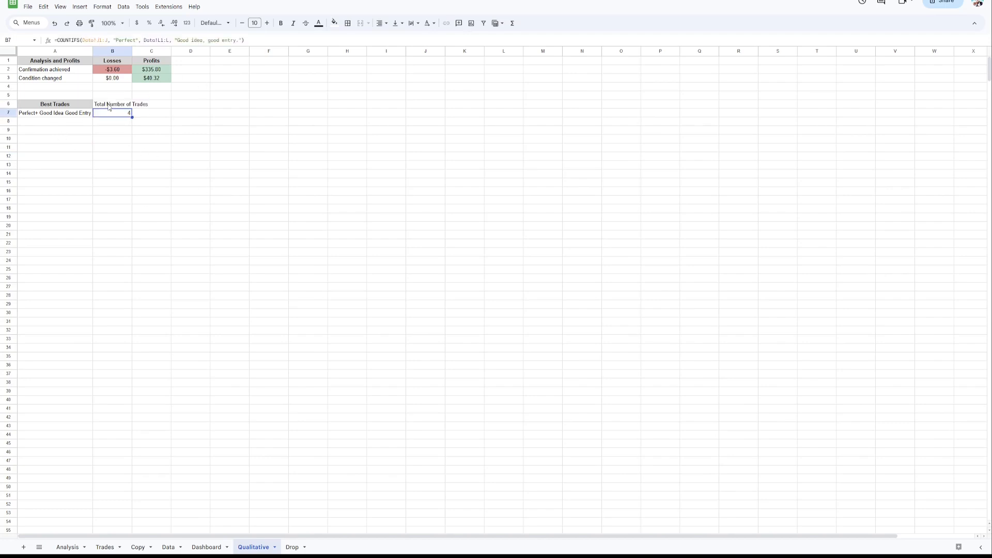
double_click(131, 51)
left_click_drag(190, 52, 200, 52)
Enter =INDEX(Data!C6:C,MATCH(100^100,Data!C6:C)) in C6 beside the "Total Number of Trades" label
double_click(162, 105)
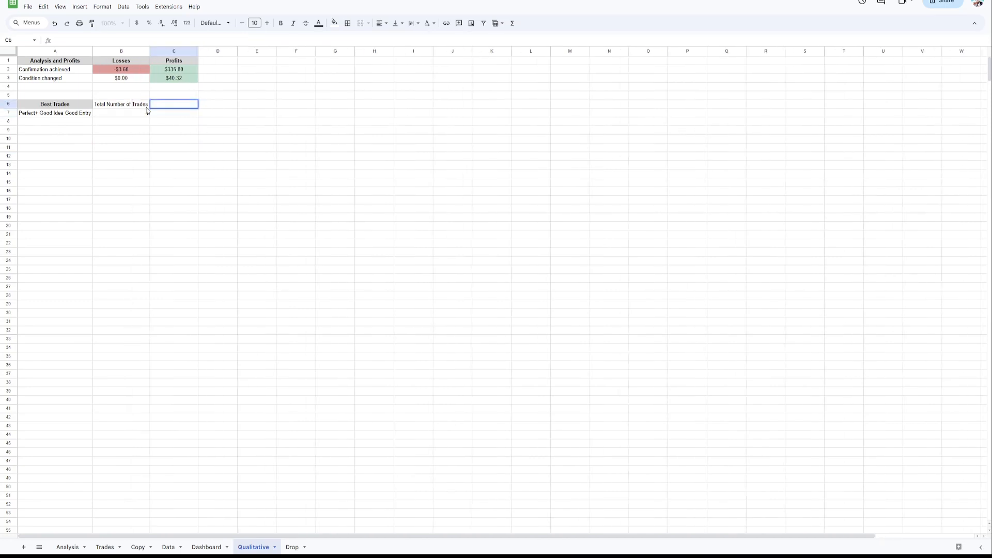
type("=INDEX(Data!C6:C,MATCH(100^100,Data!C6:C))")
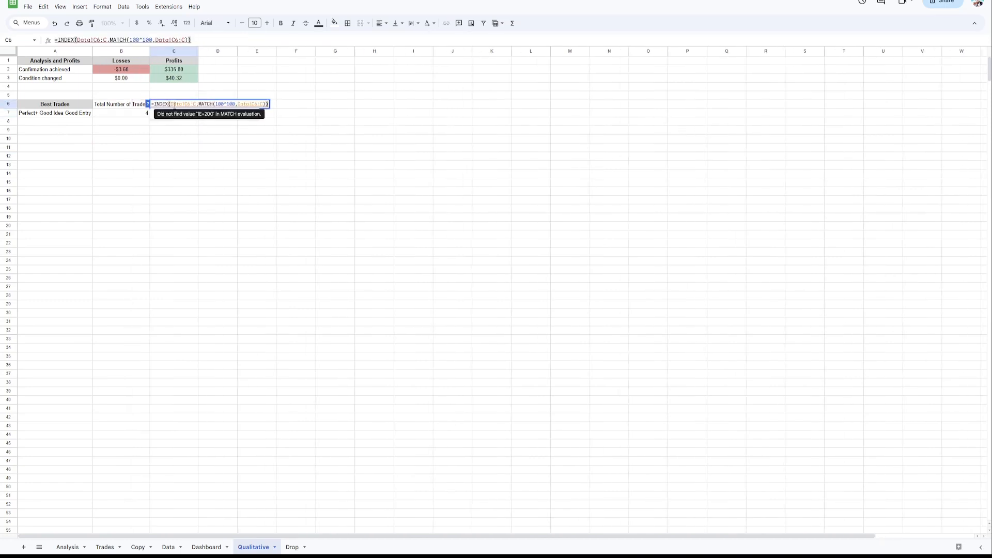
Change both ranges in the C6 INDEX/MATCH formula to Data!A6:A and reject the suggested autofill
left_click(187, 105)
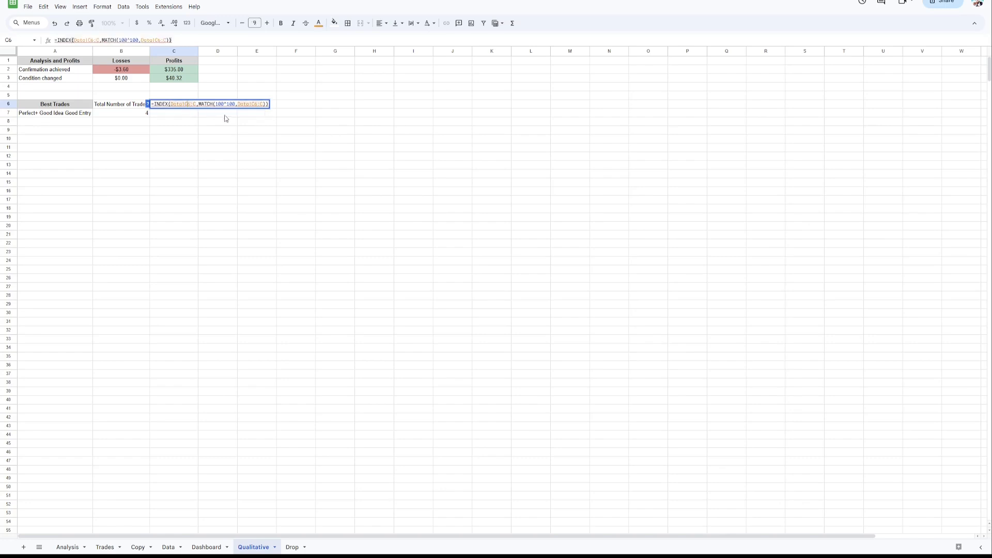
key("BackSpace")
type("A")
key("Right")
key("Right")
key("Right")
key("BackSpace")
type("A")
left_click(255, 104)
key("BackSpace")
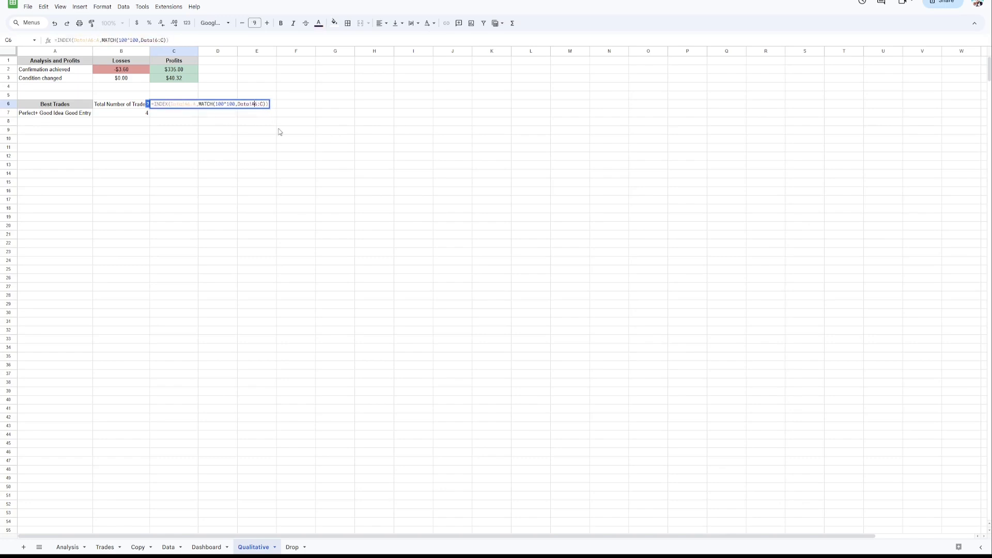
type("A")
key("Return")
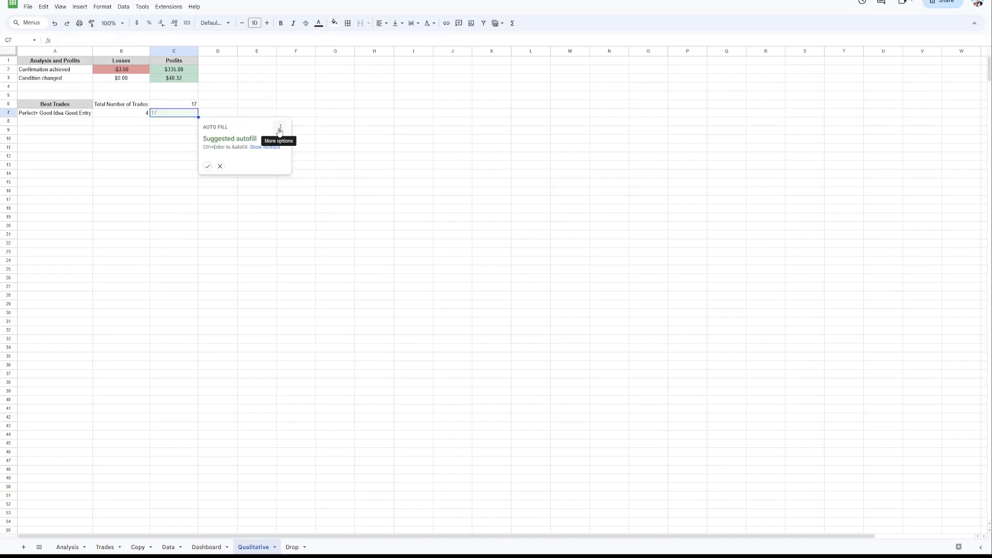
left_click(220, 166)
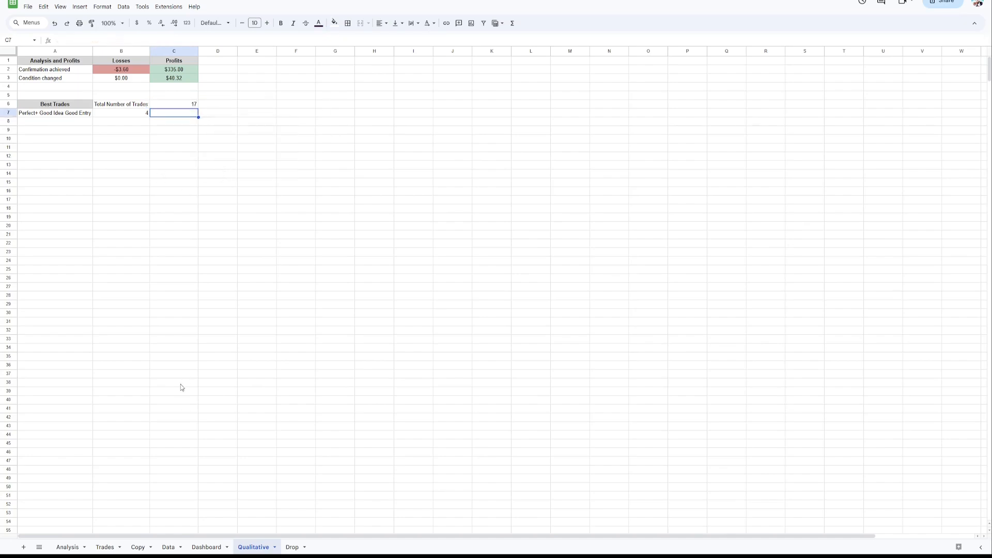
Compare the last Trade Number on the Data sheet with the total in C6 and review its formula
left_click(169, 546)
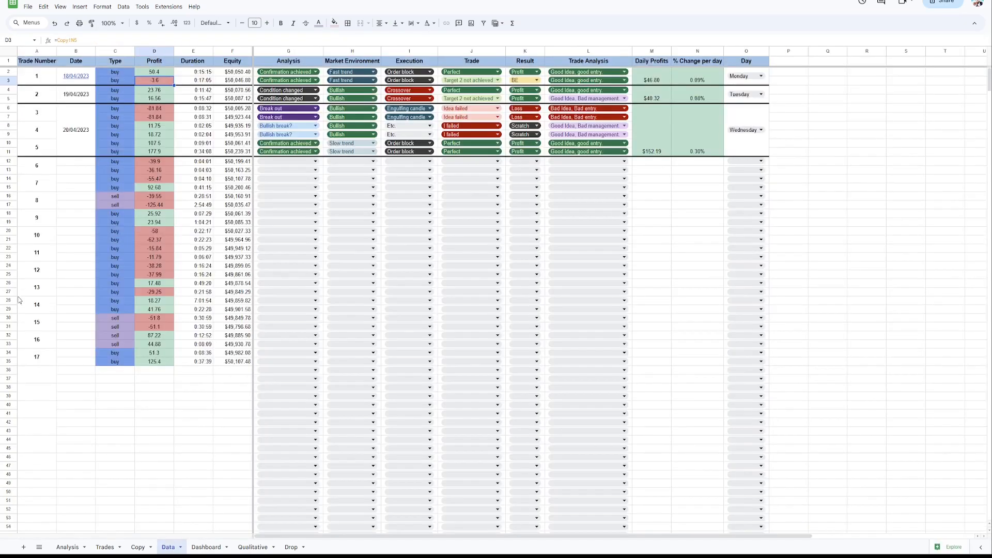
left_click(37, 361)
left_click(252, 546)
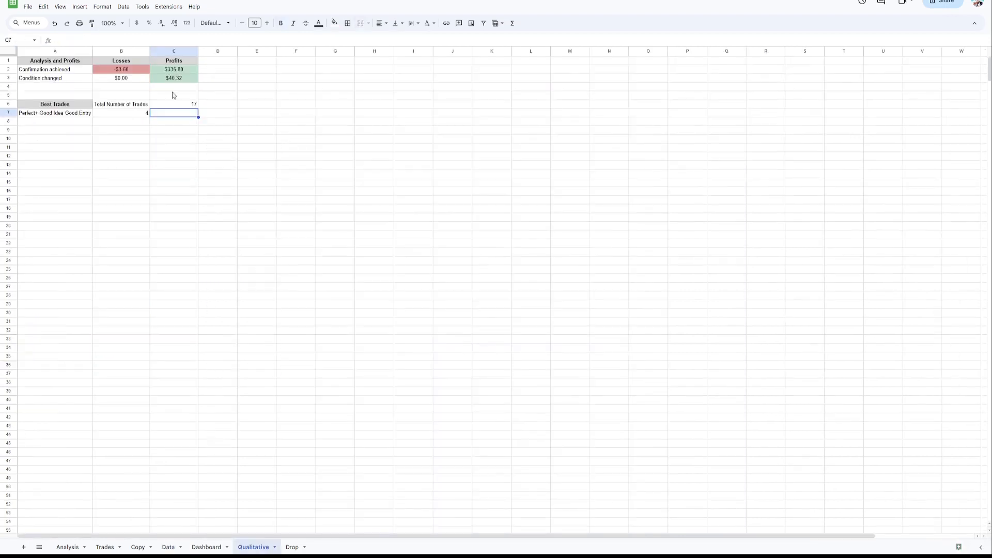
left_click(179, 105)
left_click_drag(177, 41, 52, 41)
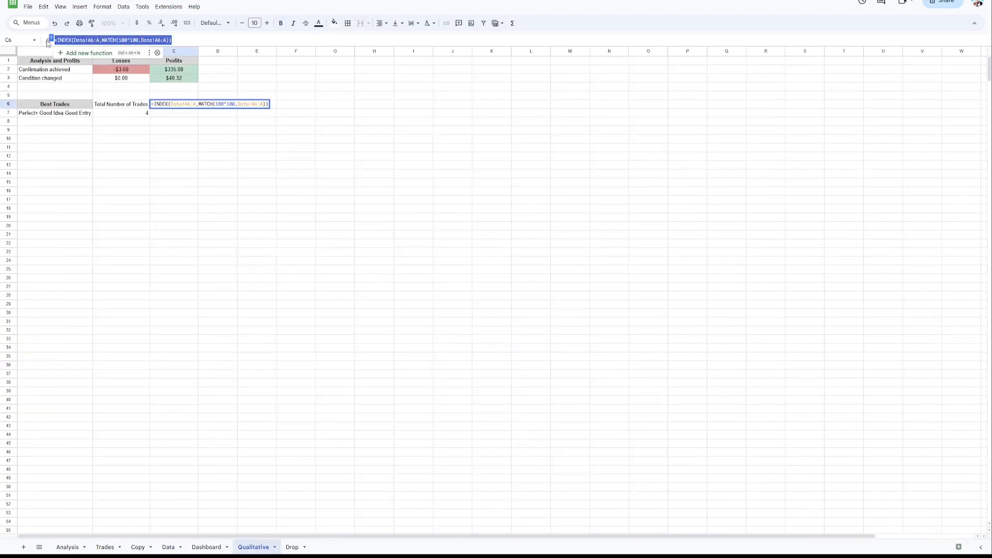
left_click(272, 192)
Move the "Total Number of Trades" label and its formula from B6:C6 to F1:G1
left_click_drag(124, 106, 194, 105)
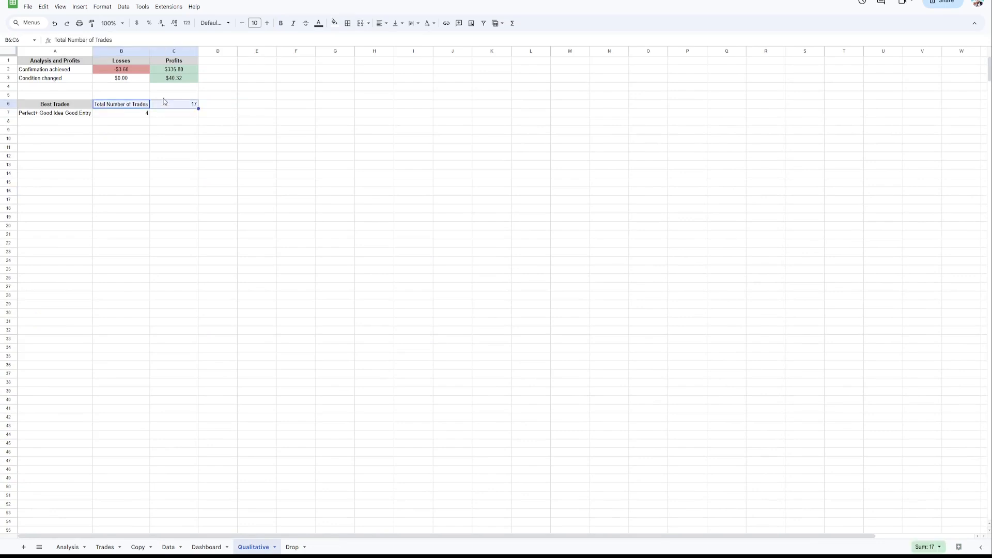
key("ctrl+c")
left_click(292, 64)
key("ctrl+v")
Fit columns F, B and C to their contents and narrow column G, leaving it slightly wider than its value
left_click(298, 121)
double_click(316, 51)
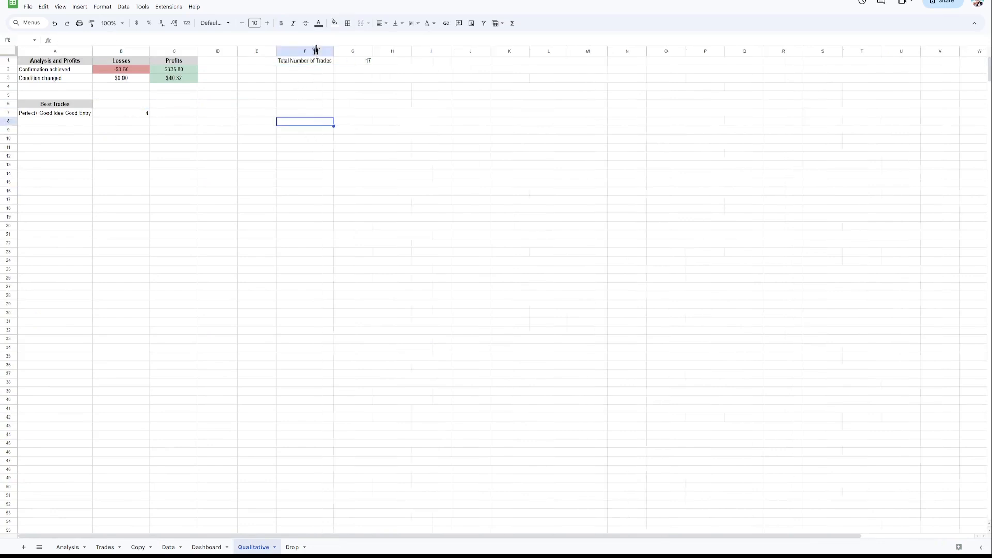
double_click(150, 51)
double_click(163, 51)
left_click(154, 130)
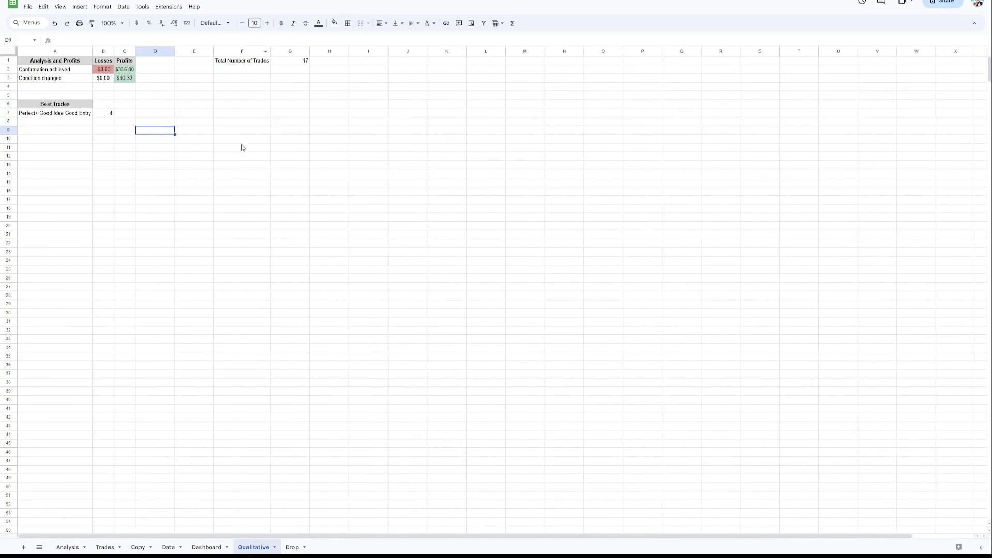
double_click(310, 51)
left_click_drag(294, 52, 302, 51)
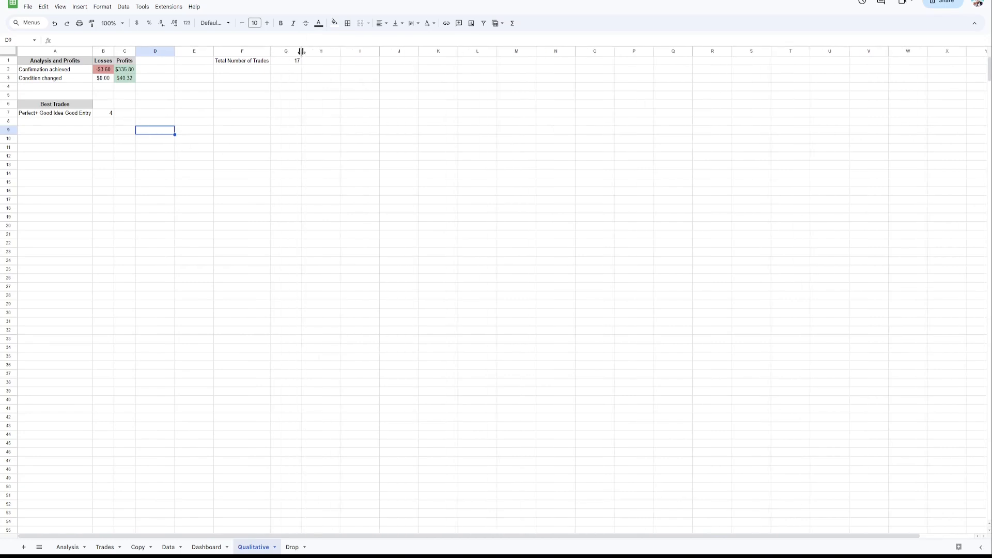
In C7, enter the formula =B7/G1 to divide the Best Trades count by the total number of trades
double_click(126, 114)
type("=")
left_click(104, 113)
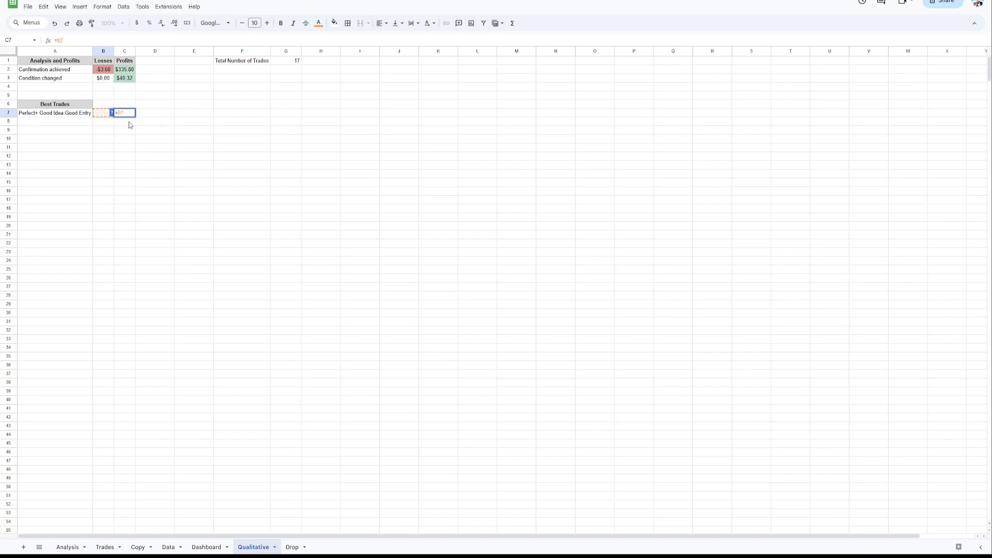
type("/")
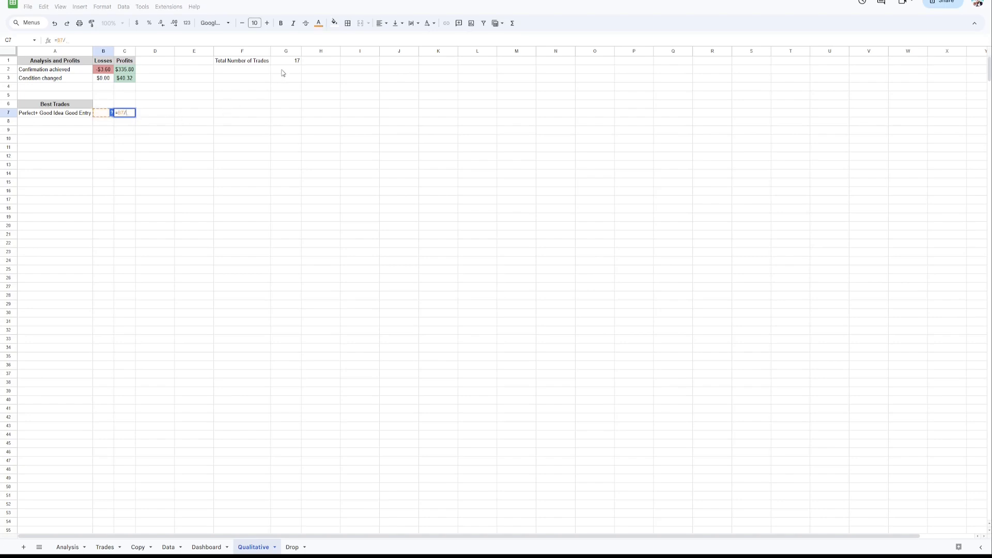
left_click(293, 61)
key("Return")
Format the Best Trades share in C7 as a percentage
left_click(125, 113)
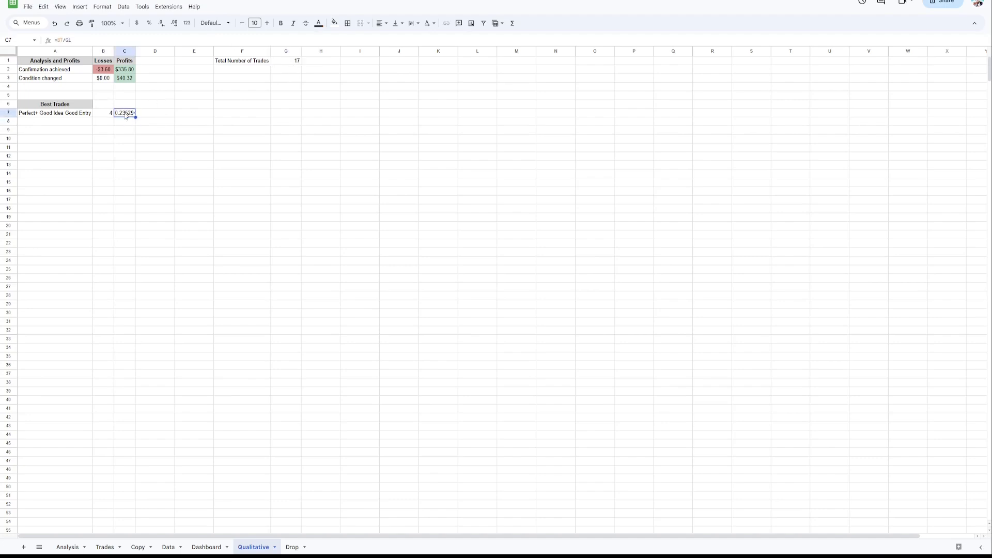
left_click(149, 23)
left_click(156, 199)
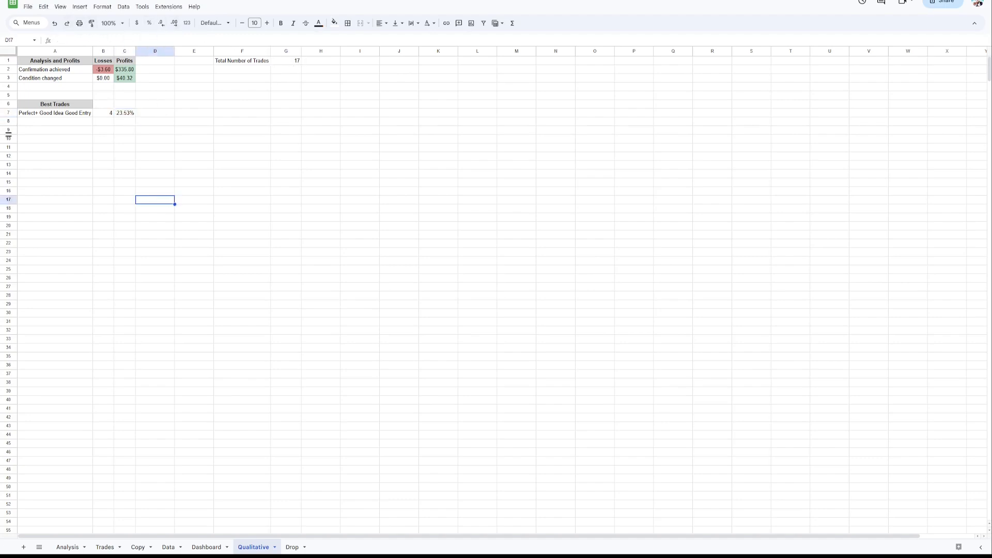
Fill the Best Trades percentage cell C7 with bright green
left_click(126, 114)
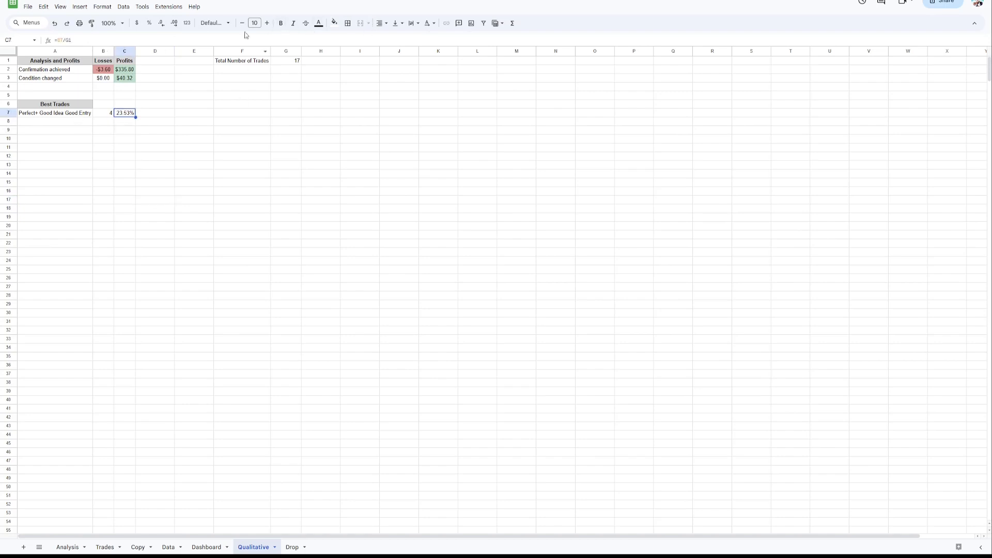
left_click(334, 23)
left_click(371, 62)
left_click(180, 157)
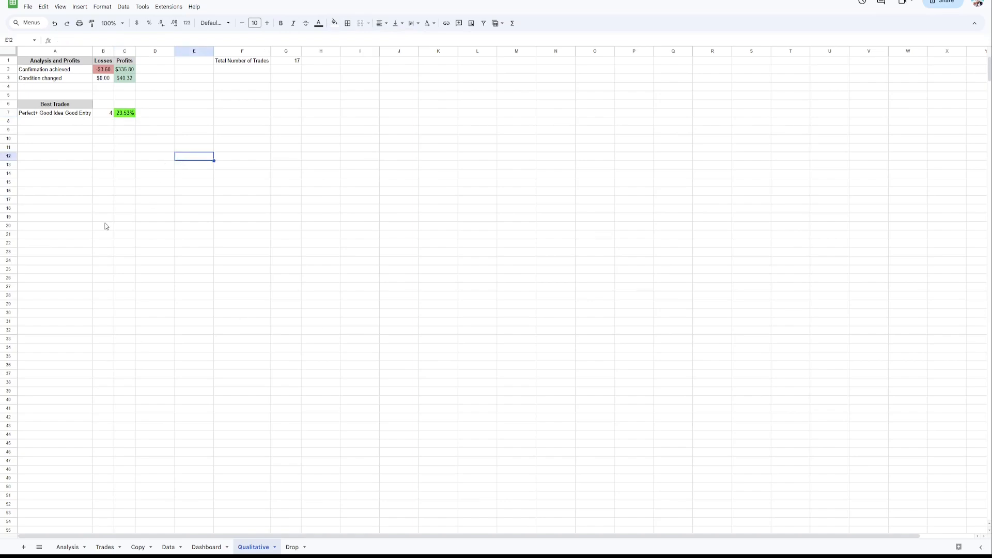
Review the trade ratings on the Data sheet against the Best Trades count and percentage on the Qualitative sheet
left_click(168, 547)
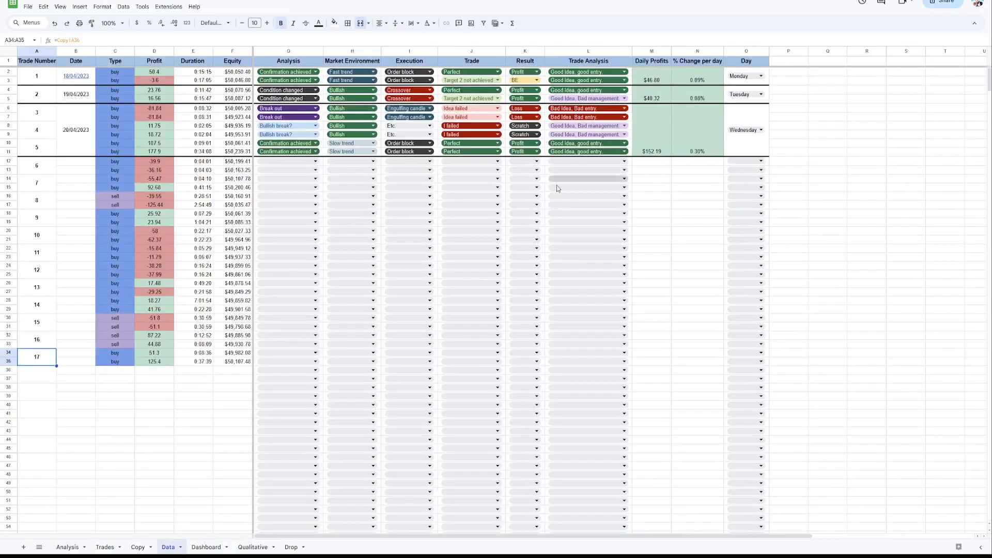
left_click(253, 547)
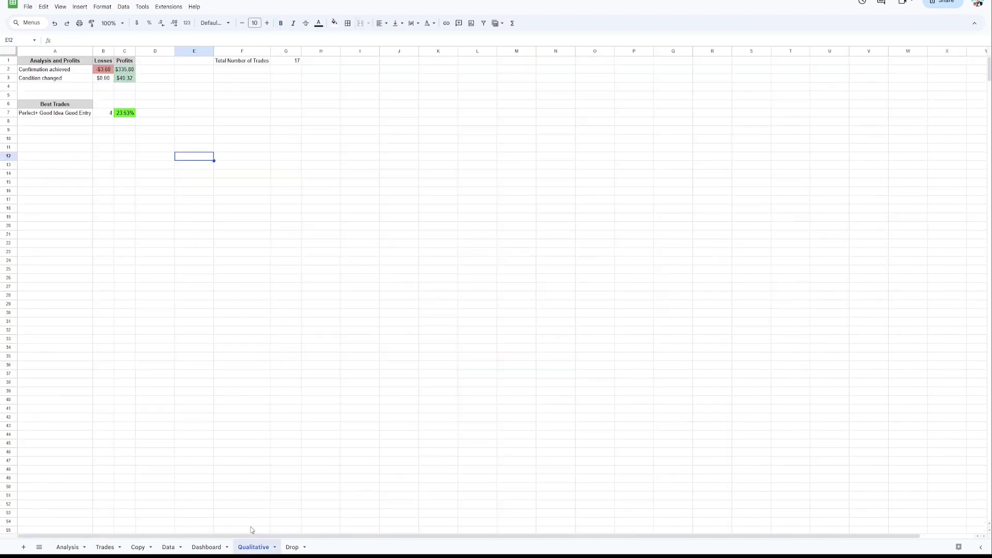
left_click(69, 114)
left_click(124, 113)
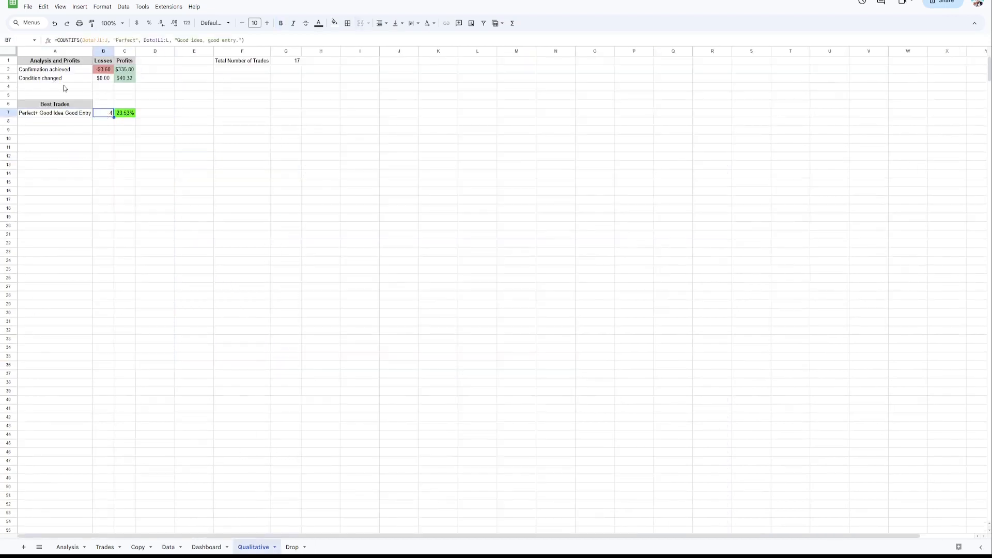
left_click(128, 175)
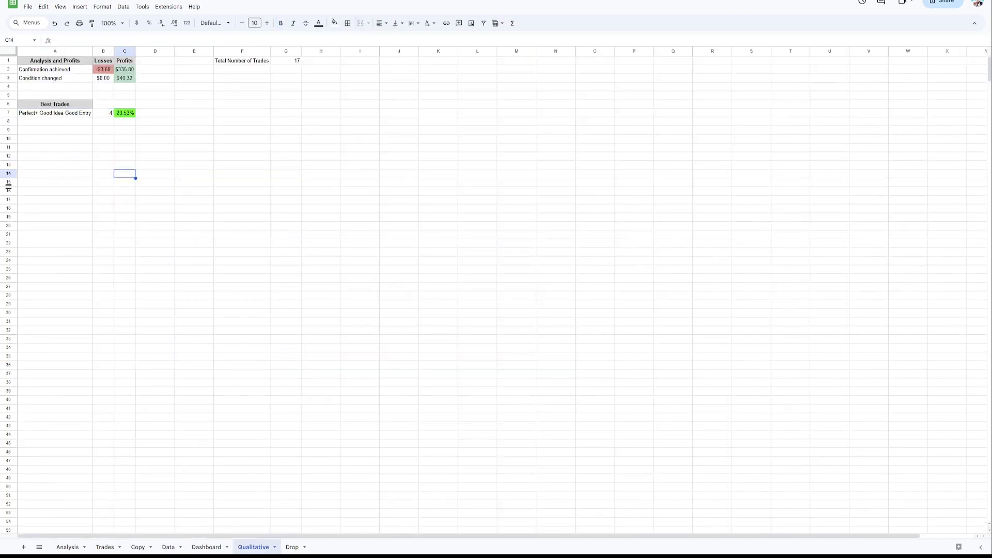
left_click(169, 547)
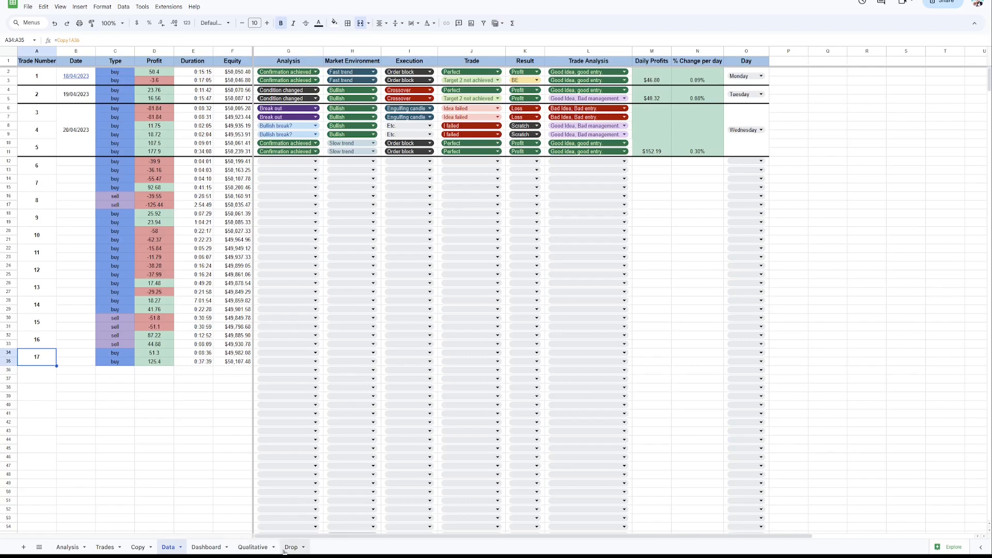
left_click(254, 547)
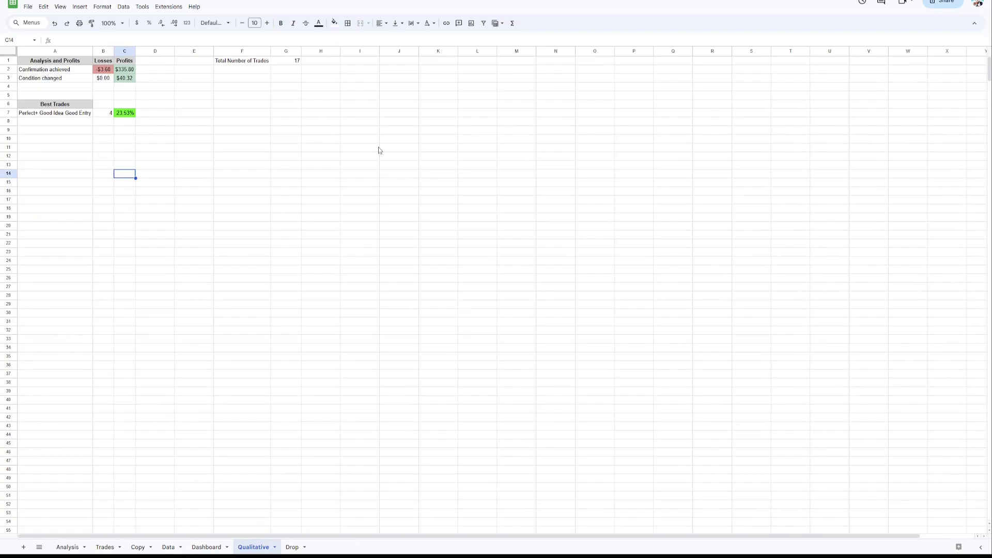